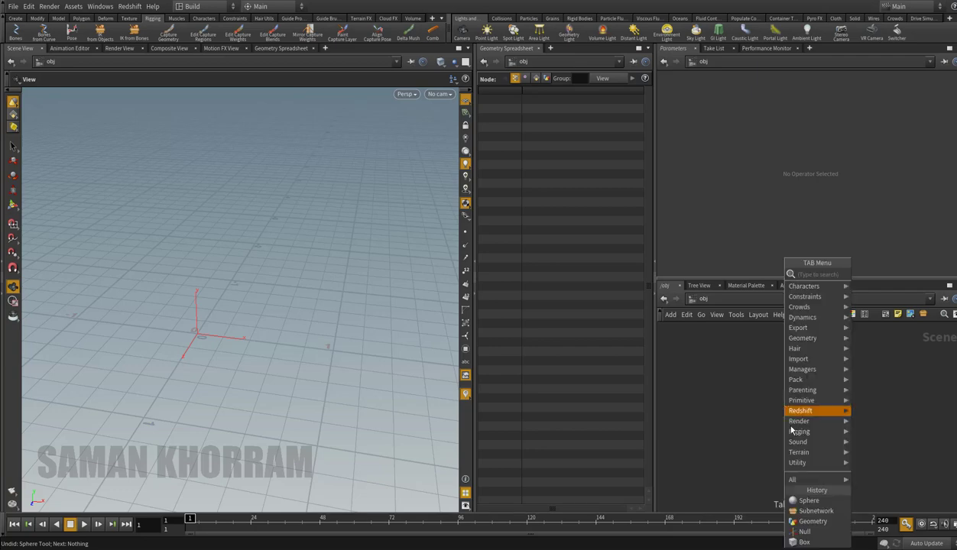
# - Create a sphere and move it to X -20.408, Y -9.45824, Z 13.3604
pyautogui.click(818, 498)
pyautogui.scroll(-5, 258, 256)
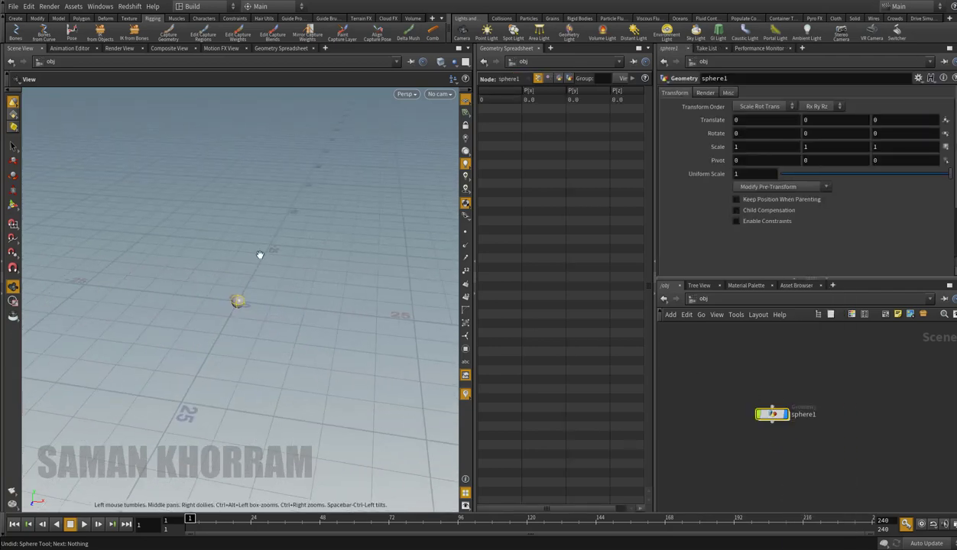
pyautogui.press('t')
pyautogui.moveTo(278, 308)
pyautogui.mouseDown()
pyautogui.moveTo(107, 296)
pyautogui.moveTo(75, 384)
pyautogui.mouseUp()
pyautogui.keyDown('alt'); pyautogui.moveTo(229, 343); pyautogui.dragTo(290, 321); pyautogui.keyUp('alt')
# - Duplicate the sphere as sphere2 and move it to 14.286, 23.6727
pyautogui.moveTo(756, 417); pyautogui.dragTo(732, 364)
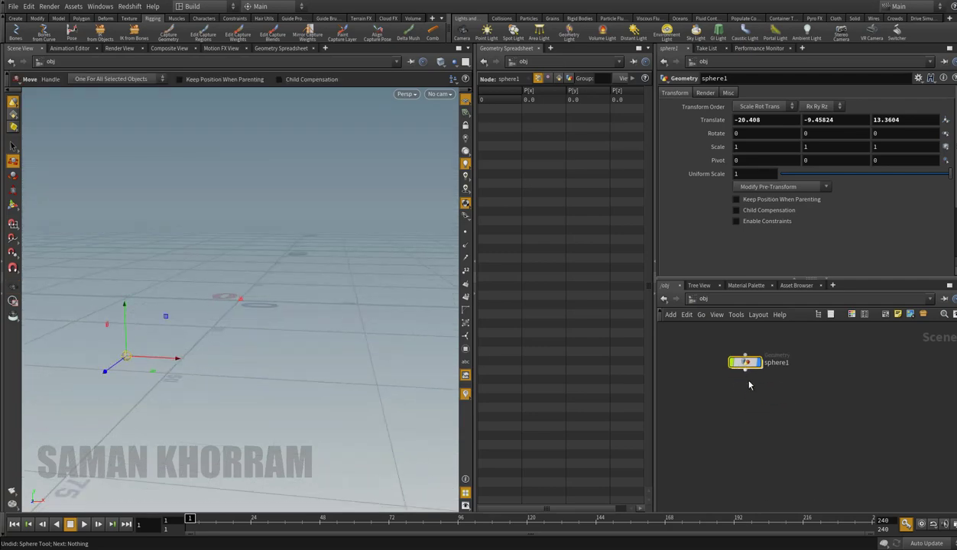
pyautogui.hotkey('ctrl', 'c')
pyautogui.hotkey('ctrl', 'v')
pyautogui.moveTo(806, 373); pyautogui.dragTo(828, 357)
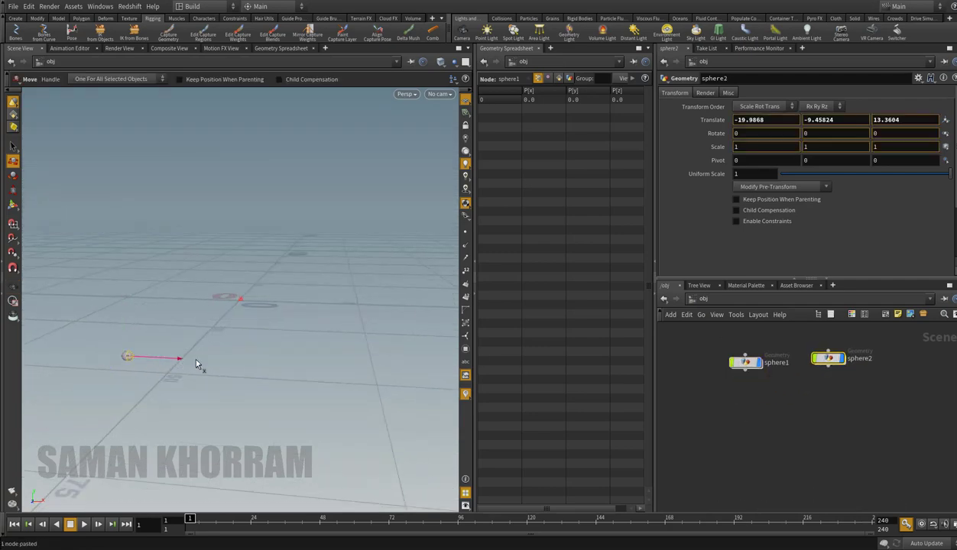
pyautogui.moveTo(195, 325)
pyautogui.mouseDown()
pyautogui.moveTo(302, 340)
pyautogui.moveTo(321, 129)
pyautogui.moveTo(372, 229)
pyautogui.moveTo(318, 215)
pyautogui.mouseUp()
pyautogui.press('Escape')
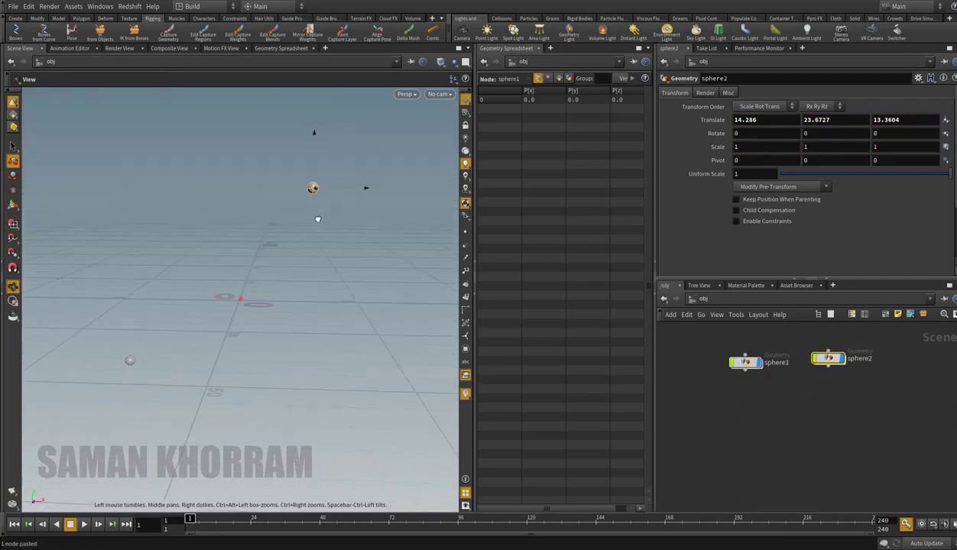
pyautogui.press('t')
# - Add a Geometry object renamed distance and go inside it
pyautogui.press('Tab')
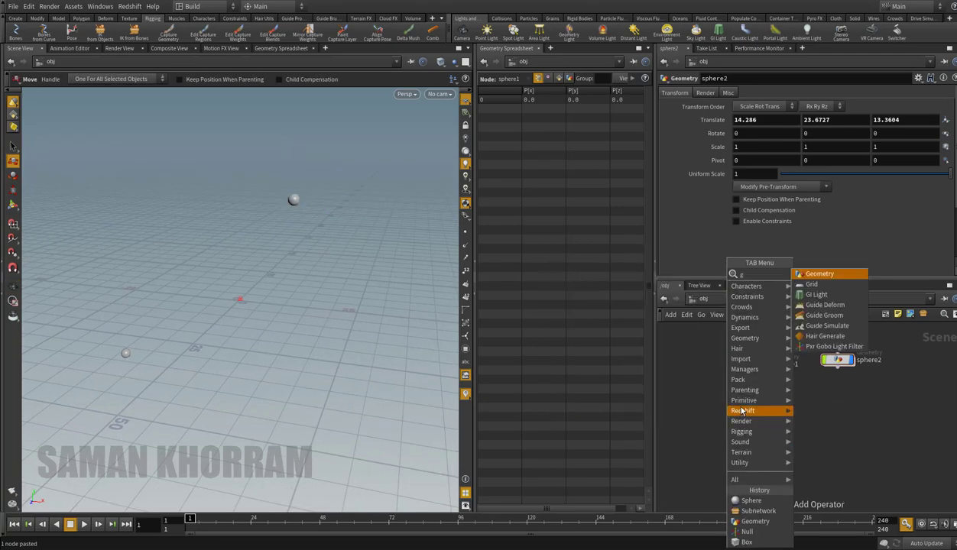
pyautogui.click(755, 522)
pyautogui.click(763, 430)
pyautogui.doubleClick(792, 431)
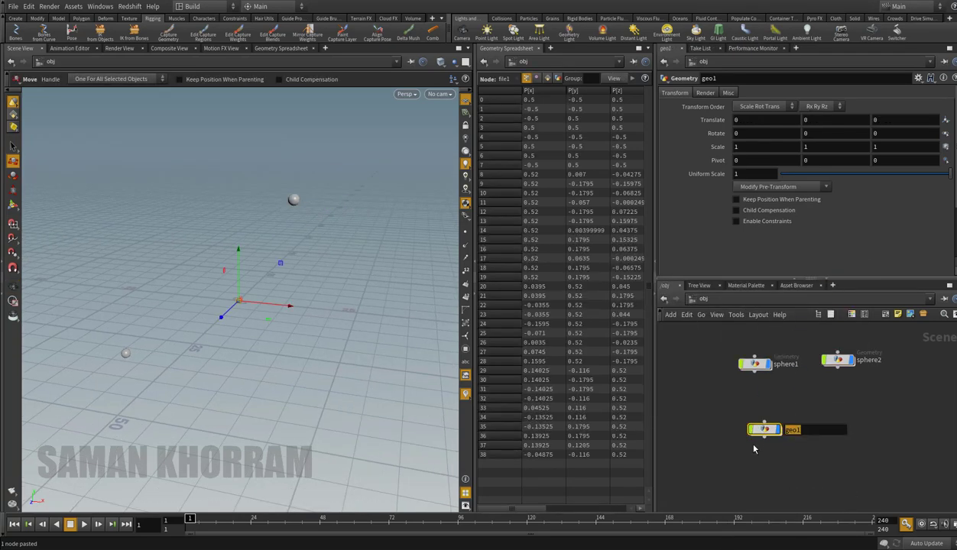
pyautogui.write('distance')
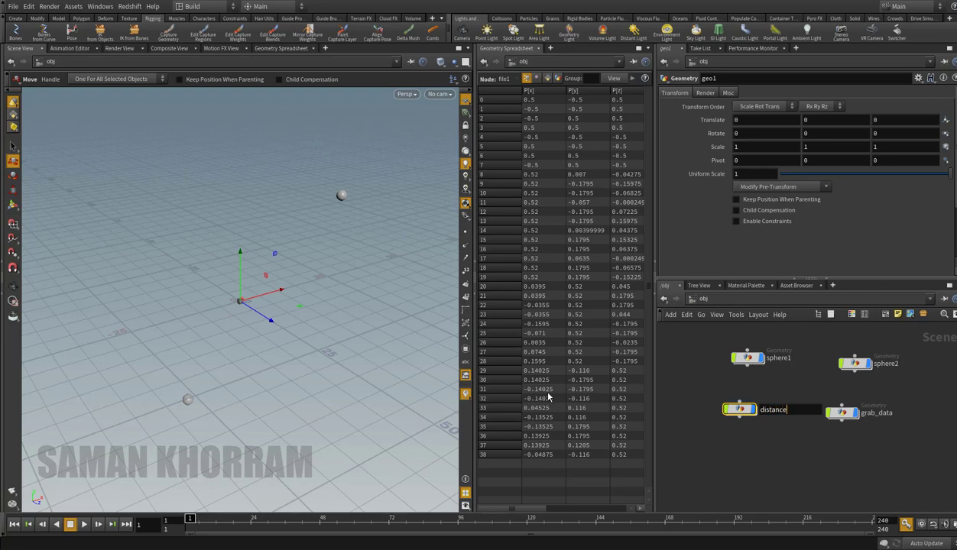
pyautogui.press('Return')
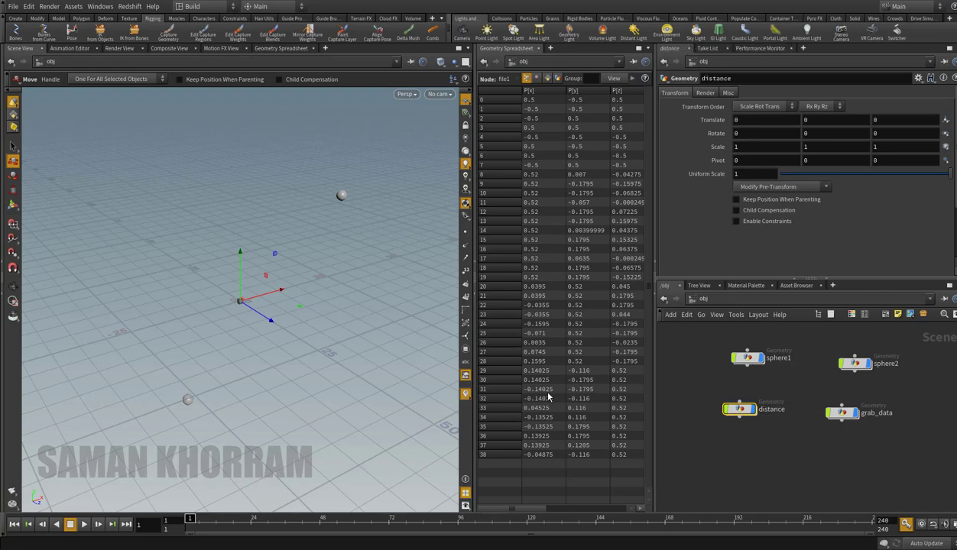
pyautogui.doubleClick(739, 408)
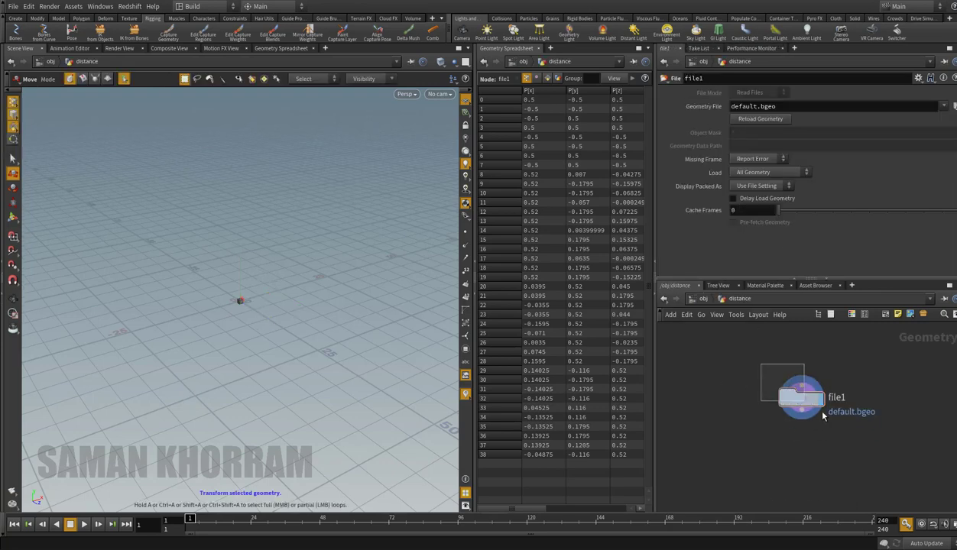
# - Replace file1 with an Object Merge of /obj/sphere* set to Into This Object
pyautogui.press('Delete')
pyautogui.press('Tab')
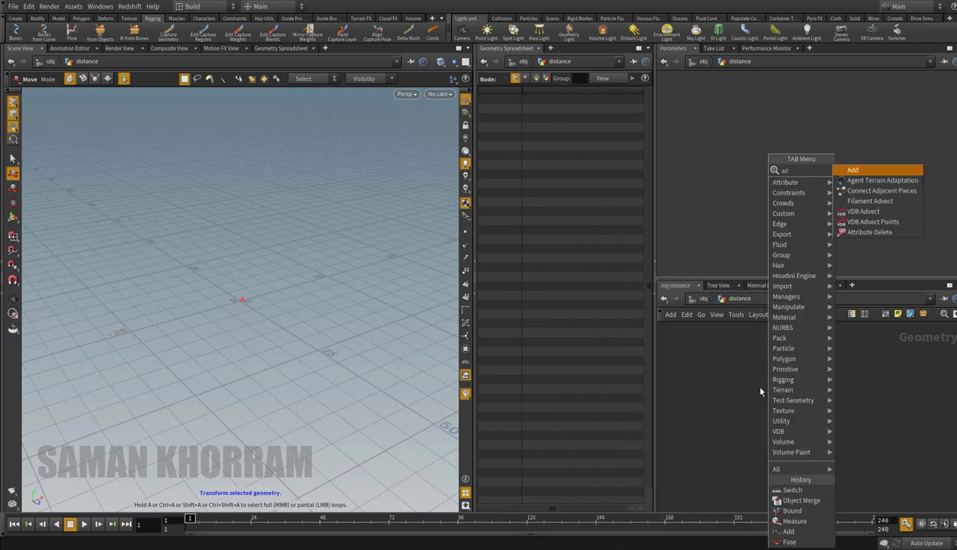
pyautogui.press('Tab')
pyautogui.write('obj')
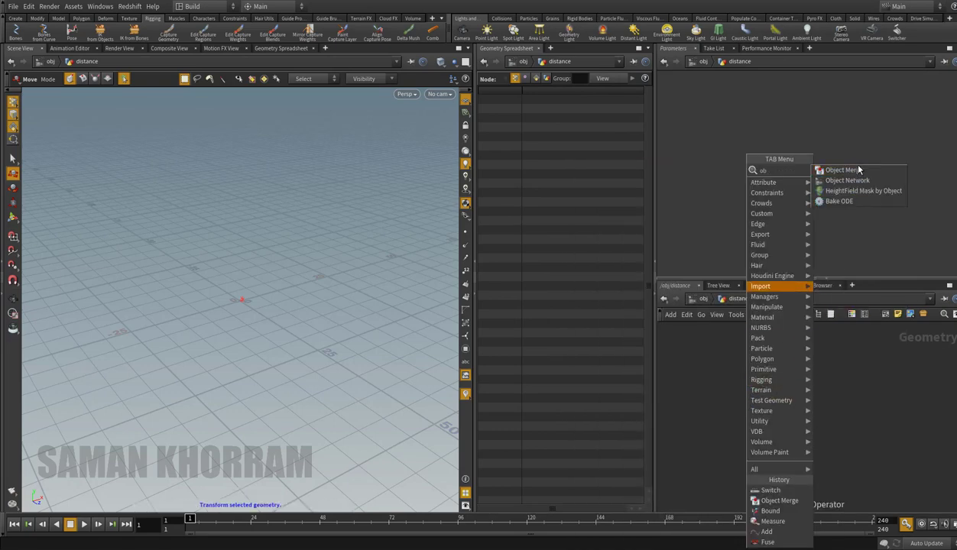
pyautogui.press('Return')
pyautogui.click(768, 387)
pyautogui.click(945, 120)
pyautogui.click(817, 124)
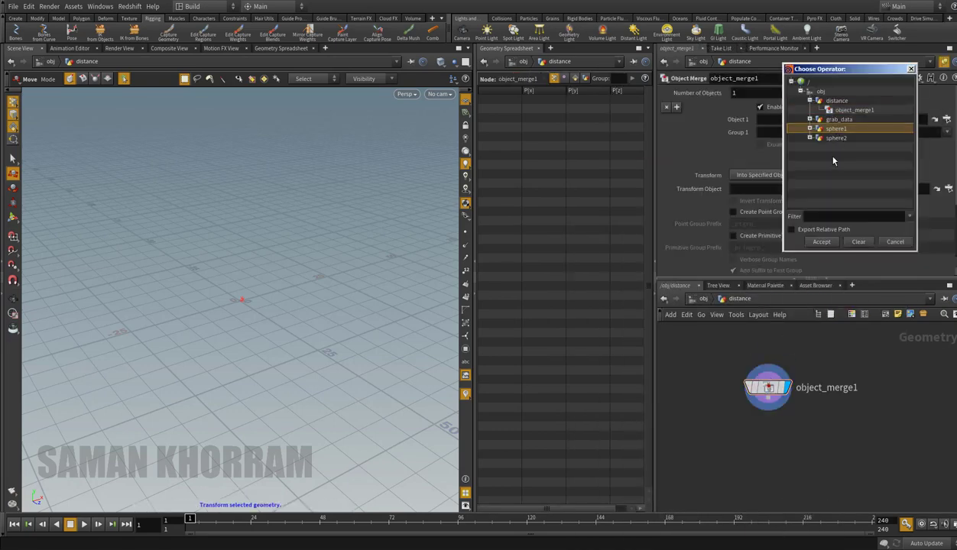
pyautogui.click(812, 238)
pyautogui.click(756, 176)
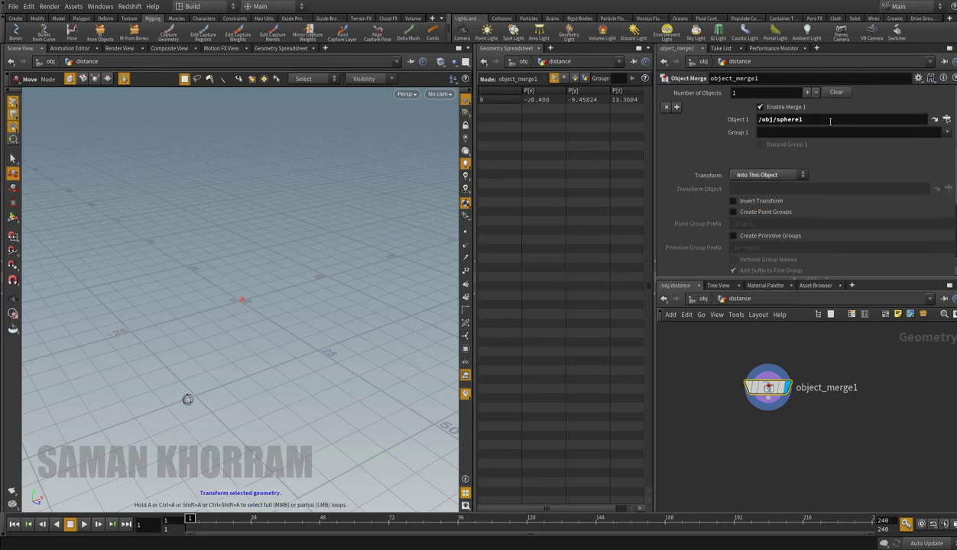
pyautogui.press('BackSpace')
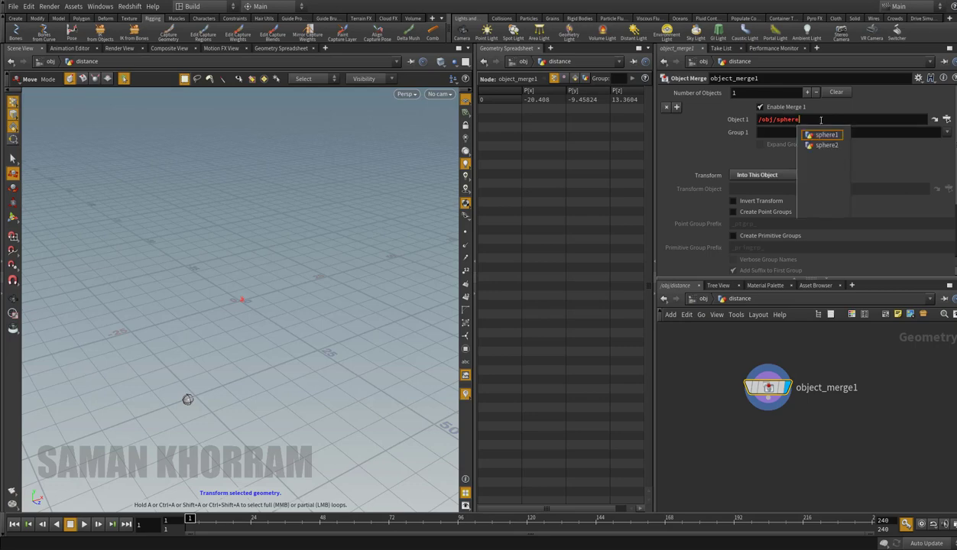
pyautogui.write('*')
pyautogui.press('Return')
# - Wire an Add node below object_merge1 that joins the points By Group
pyautogui.click(768, 412)
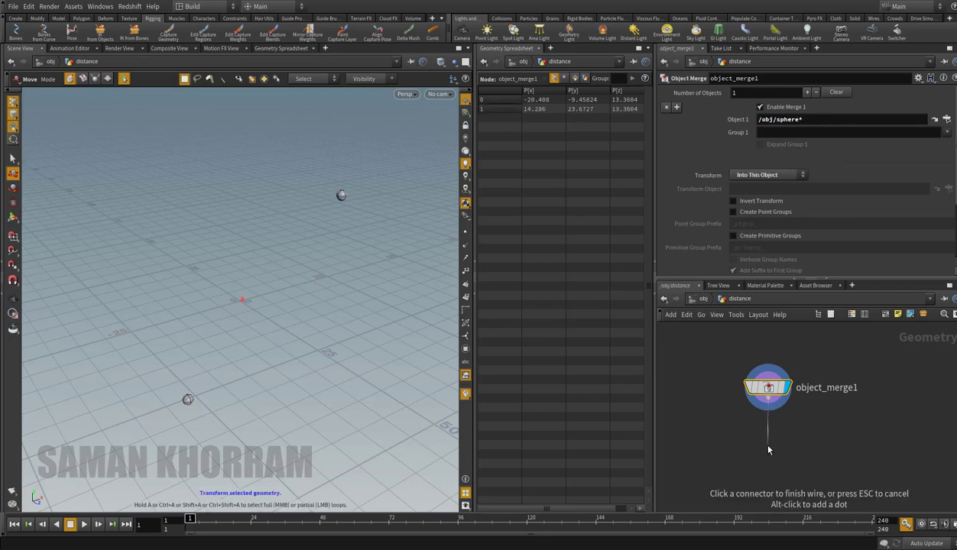
pyautogui.press('Tab')
pyautogui.write('add')
pyautogui.press('Return')
pyautogui.click(767, 446)
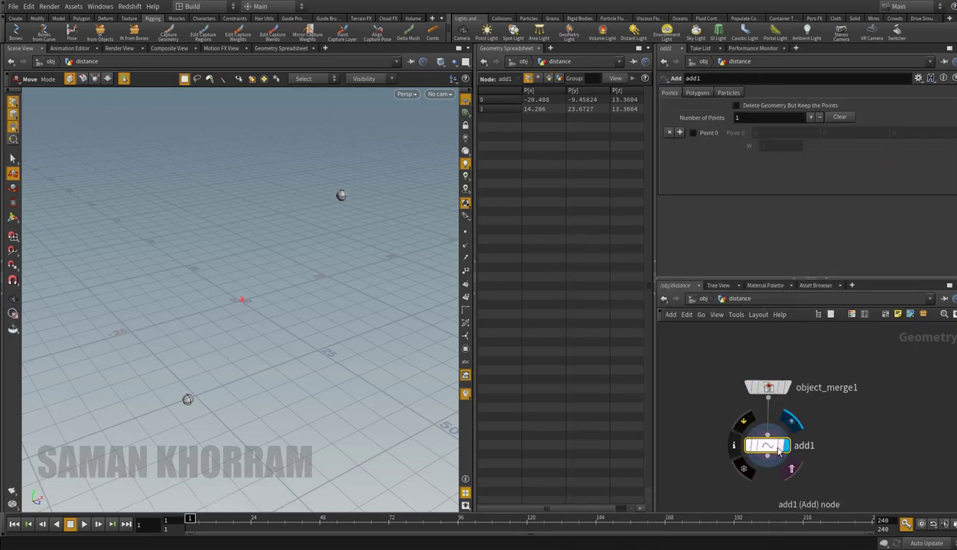
pyautogui.click(710, 119)
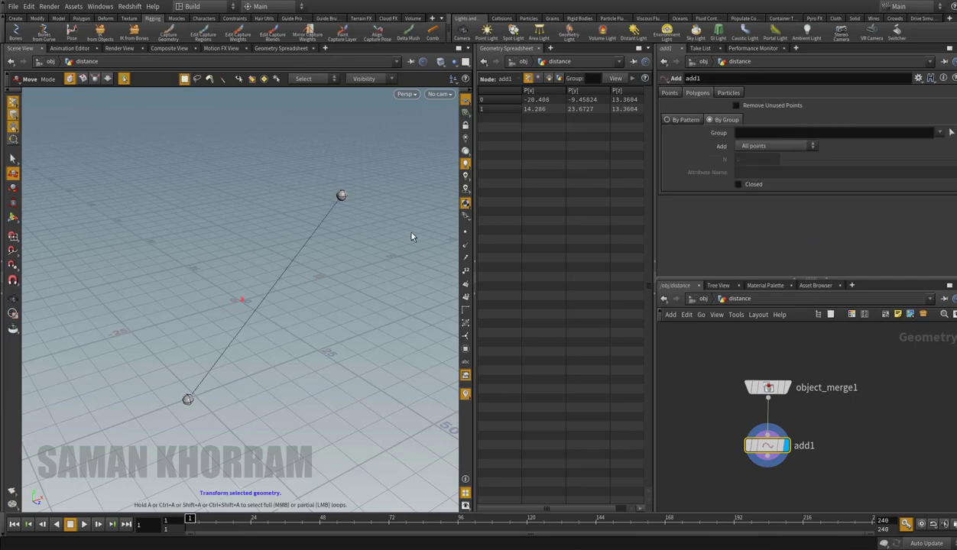
pyautogui.click(709, 409)
pyautogui.press('Tab')
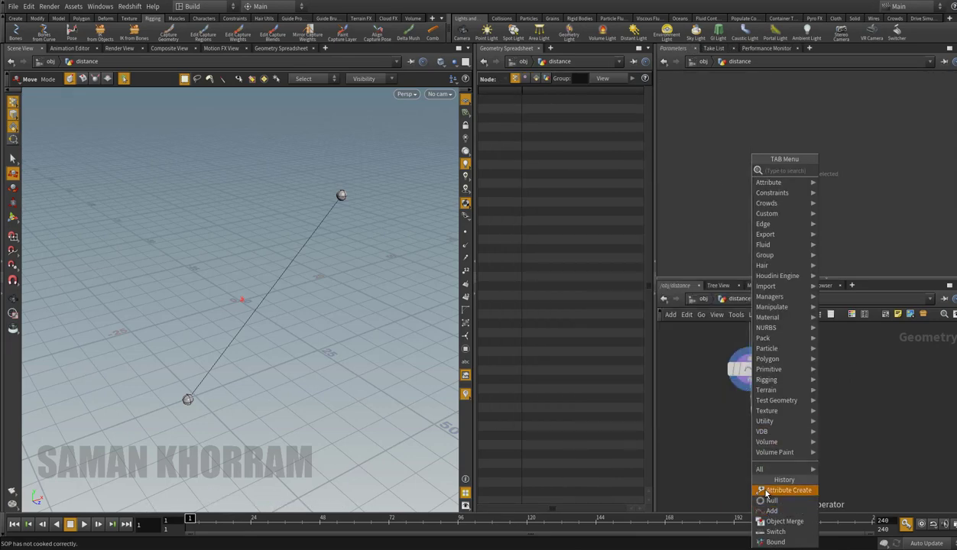
# - Add attribcreate1 under add1 with attribute distance valued arclen("../add1",0,0,1)
pyautogui.click(788, 490)
pyautogui.click(751, 414)
pyautogui.doubleClick(776, 134)
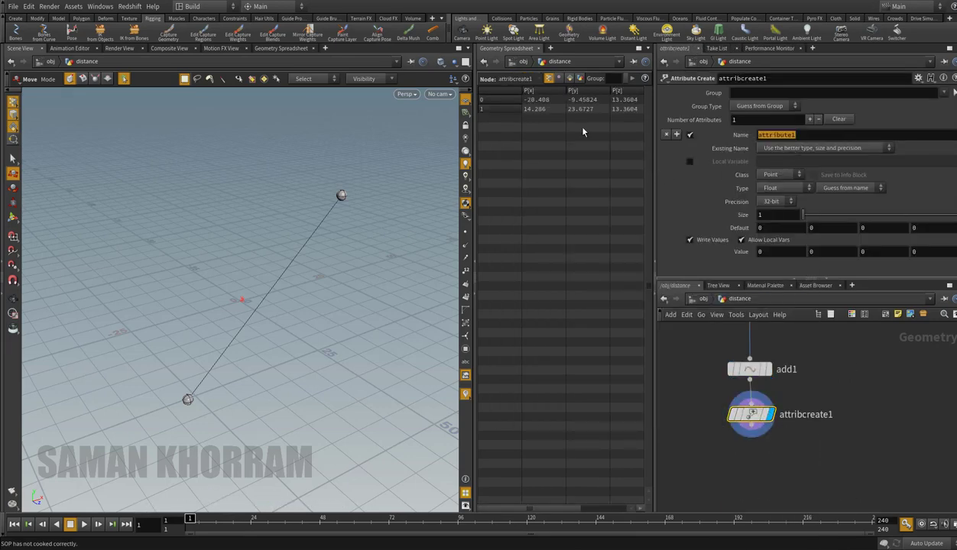
pyautogui.write('distance')
pyautogui.press('Return')
pyautogui.write('arclen')
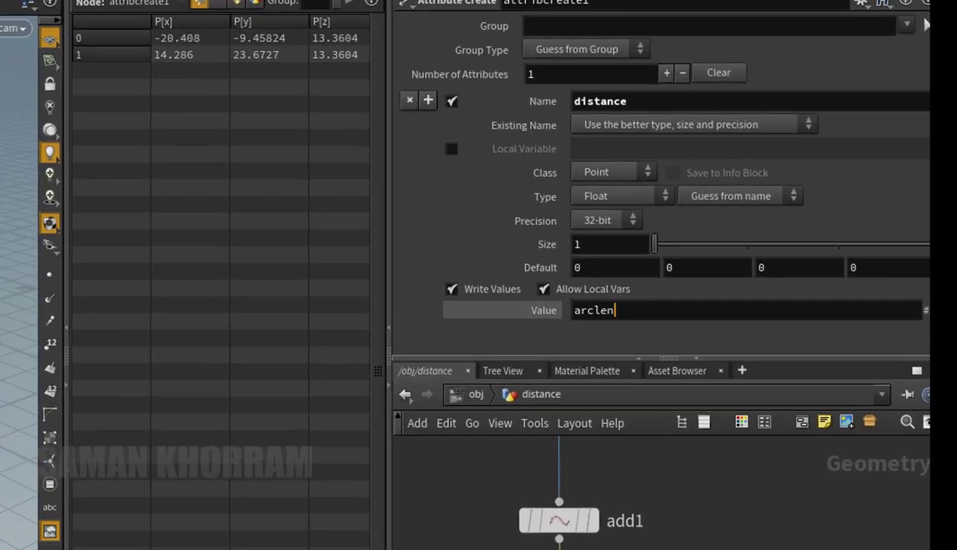
pyautogui.write('(')
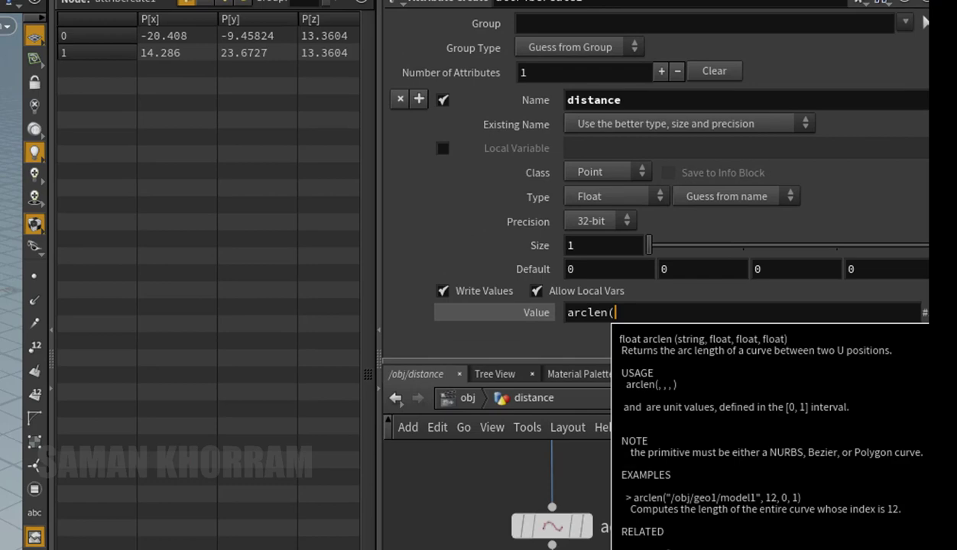
pyautogui.write('"../')
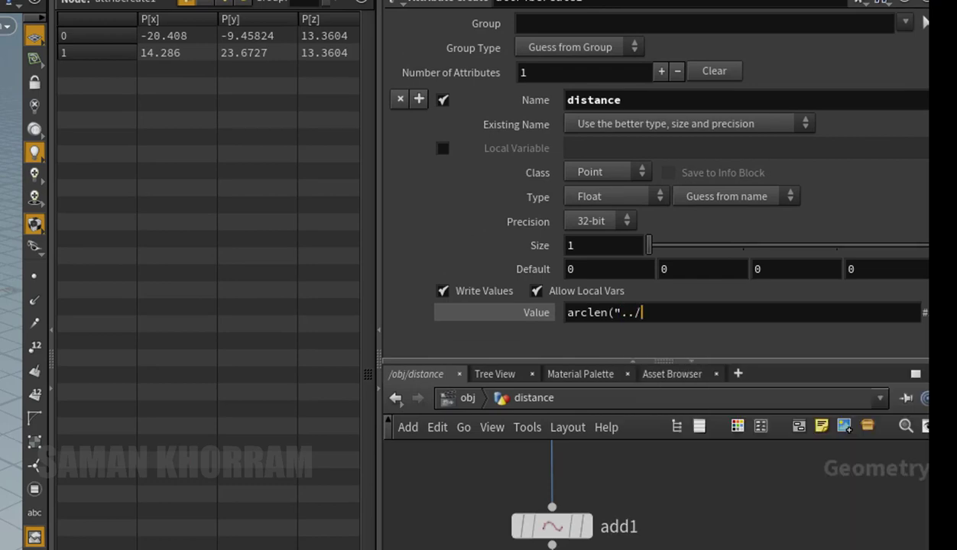
pyautogui.write('add1')
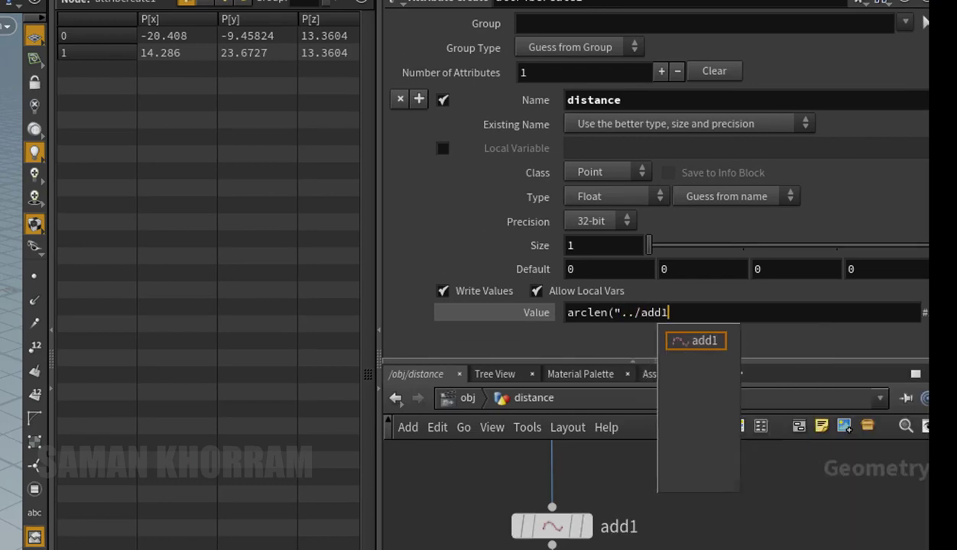
pyautogui.write('",0')
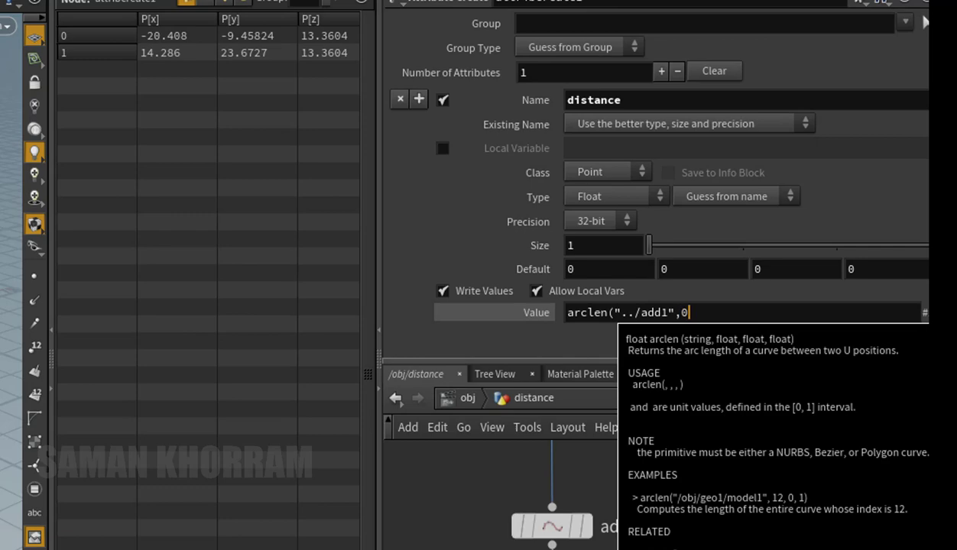
pyautogui.write(',0,1')
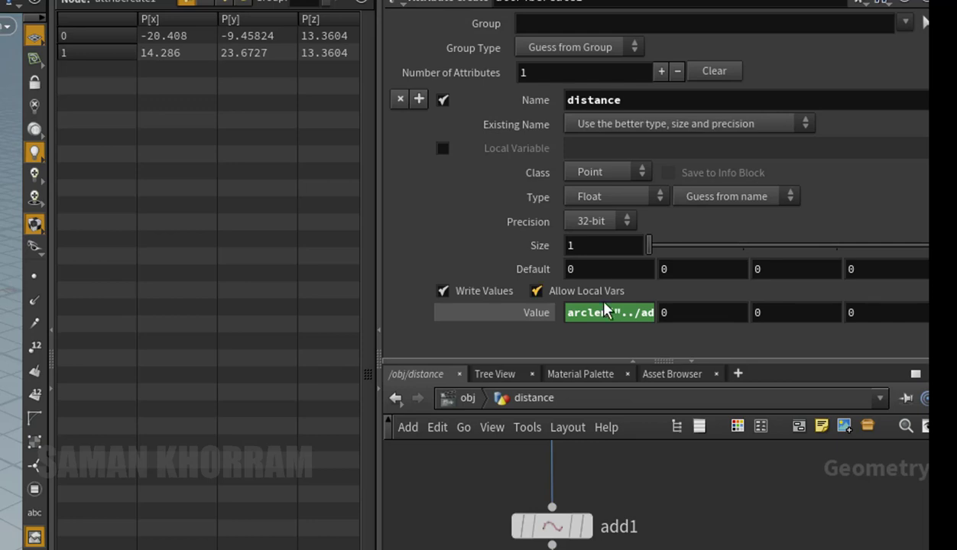
pyautogui.click(585, 312)
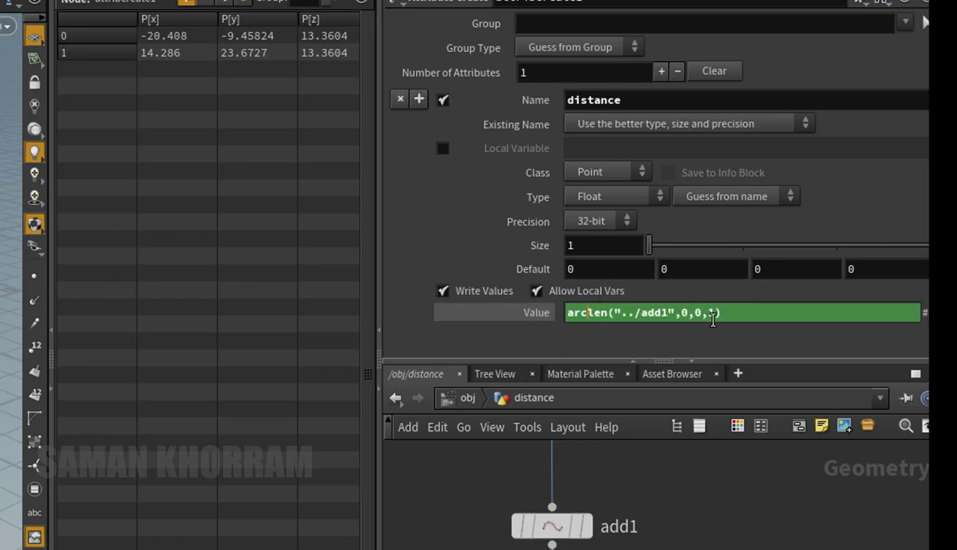
pyautogui.moveTo(552, 526)
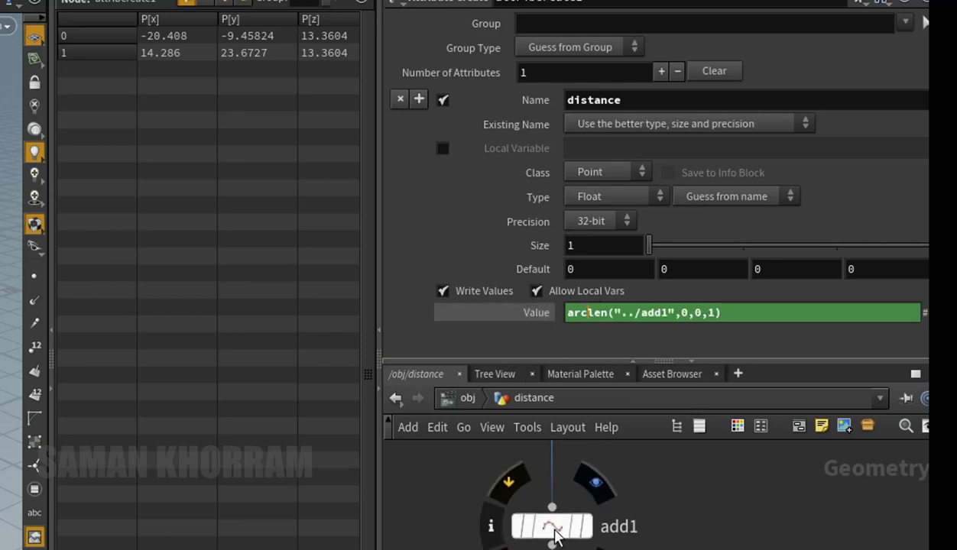
# - Inspect add1's Polygons settings and the spreadsheet, then read attribcreate1's distance of 47.9722
pyautogui.click(555, 533)
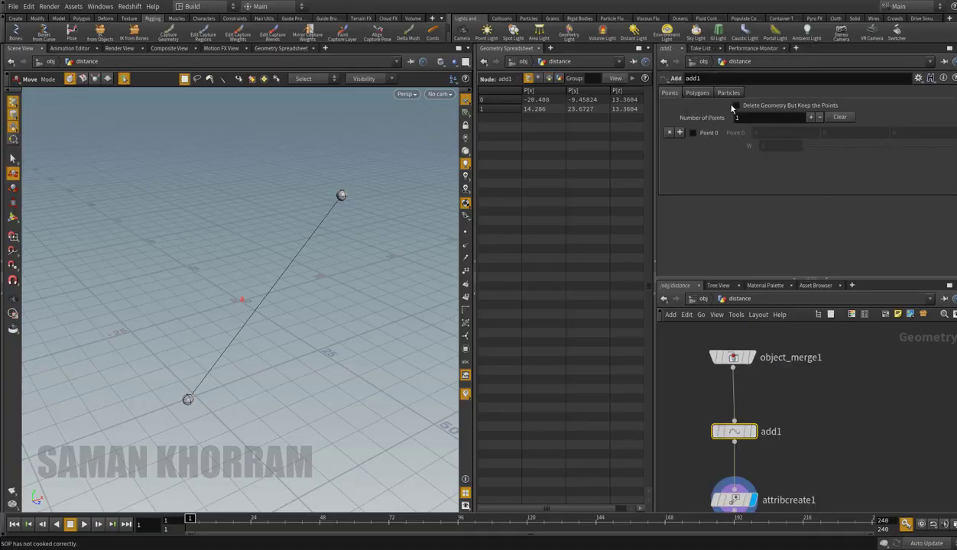
pyautogui.click(698, 95)
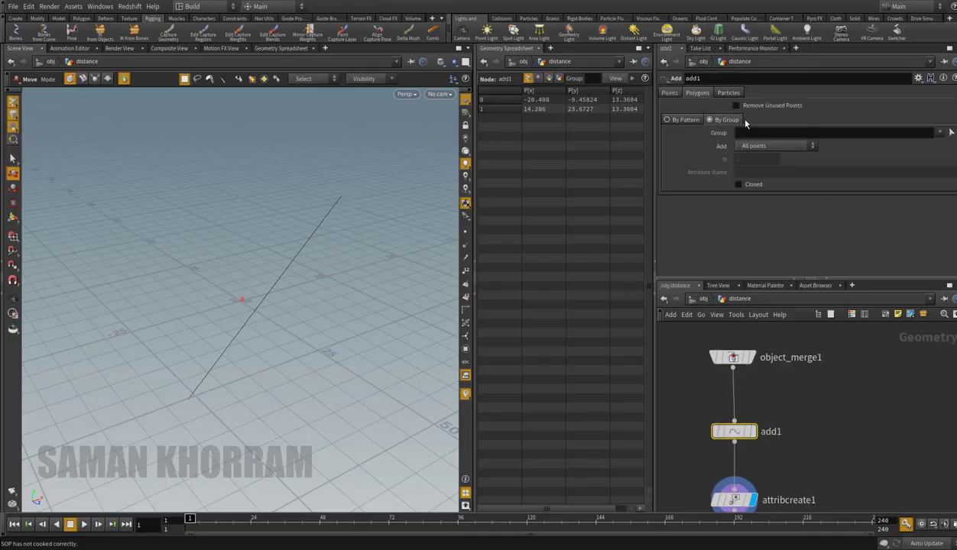
pyautogui.moveTo(768, 430); pyautogui.dragTo(767, 373, button='middle')
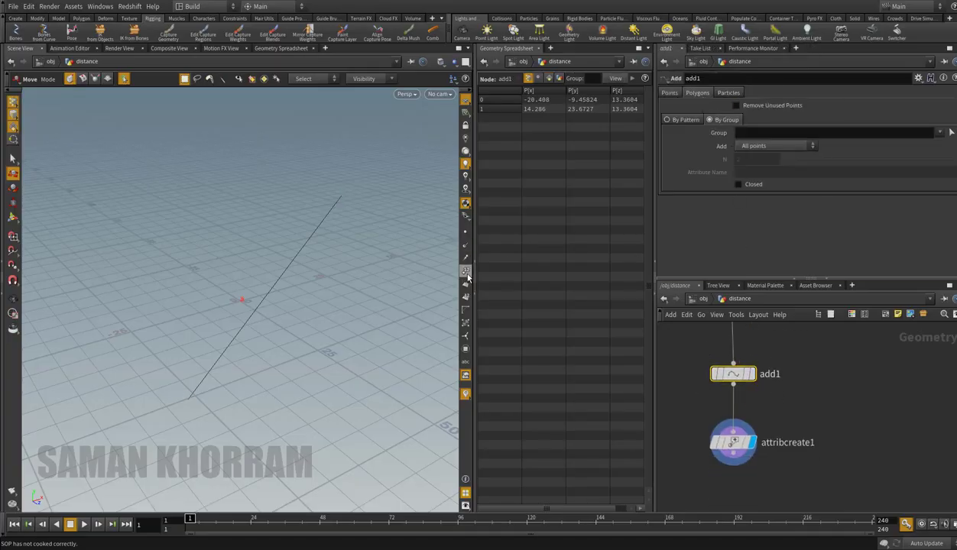
pyautogui.click(466, 298)
pyautogui.click(549, 78)
pyautogui.click(527, 79)
pyautogui.click(733, 442)
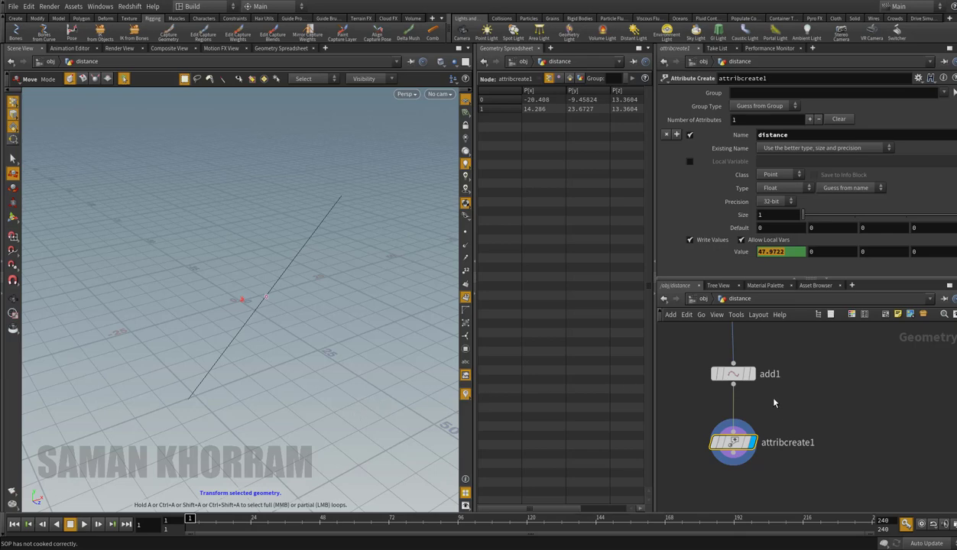
# - Back at object level, create a new font1 object and go inside it
pyautogui.press('u')
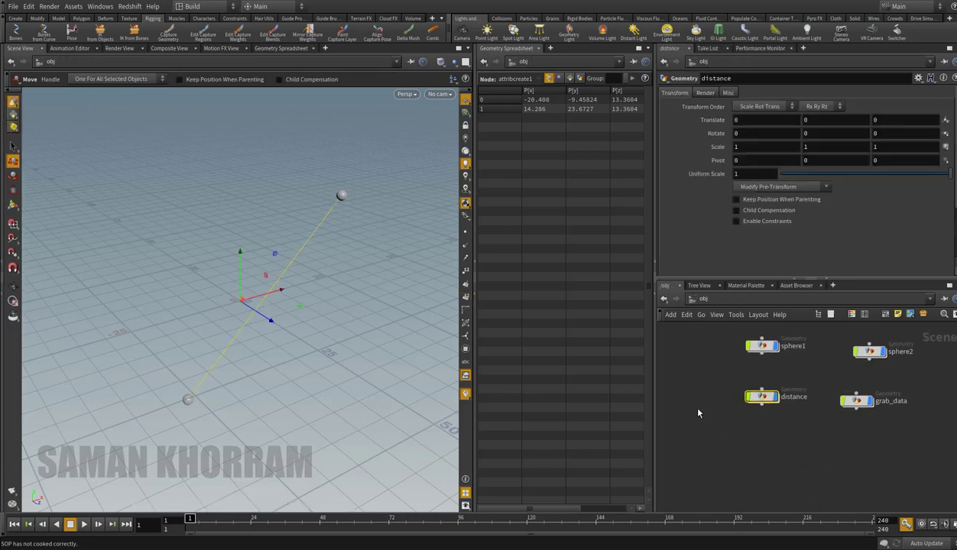
pyautogui.press('Tab')
pyautogui.click(784, 269)
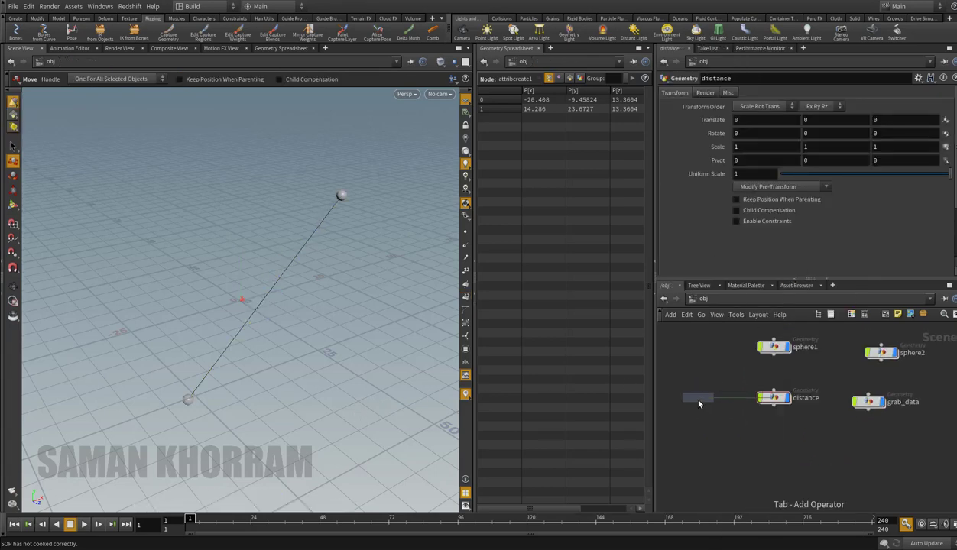
pyautogui.click(698, 404)
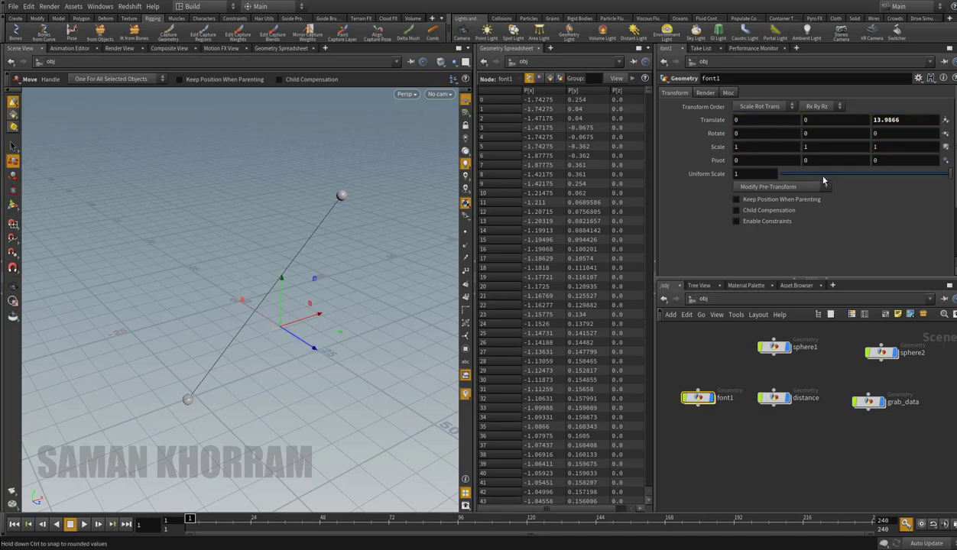
pyautogui.doubleClick(688, 395)
# - Add a black Color node after the Font and set Font Size to 5.3
pyautogui.press('Tab')
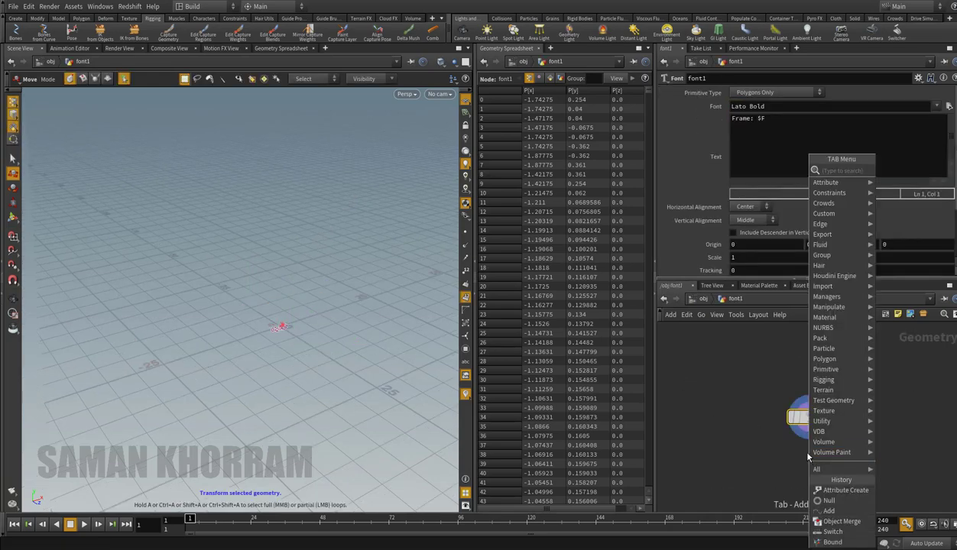
pyautogui.click(879, 187)
pyautogui.click(830, 462)
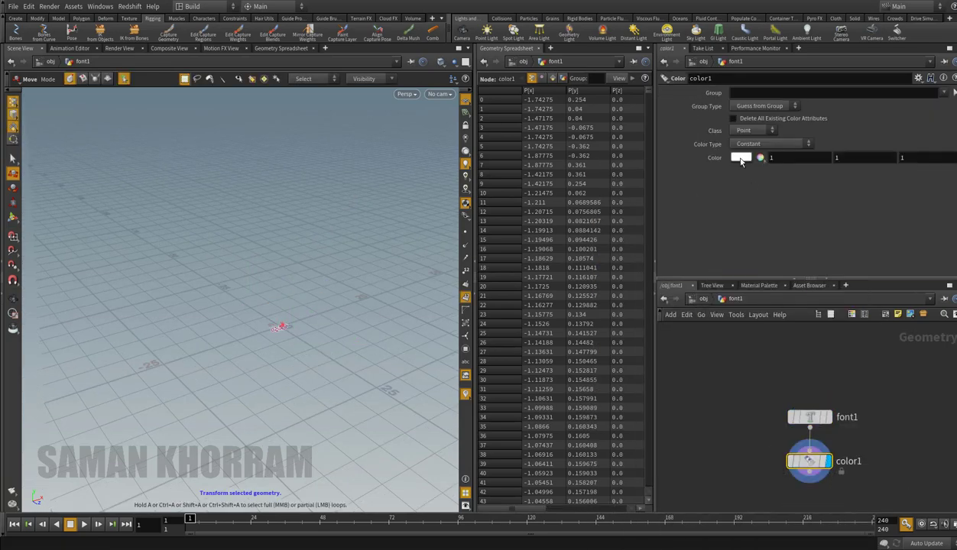
pyautogui.click(741, 156)
pyautogui.moveTo(755, 202); pyautogui.dragTo(740, 206)
pyautogui.click(891, 48)
pyautogui.click(810, 417)
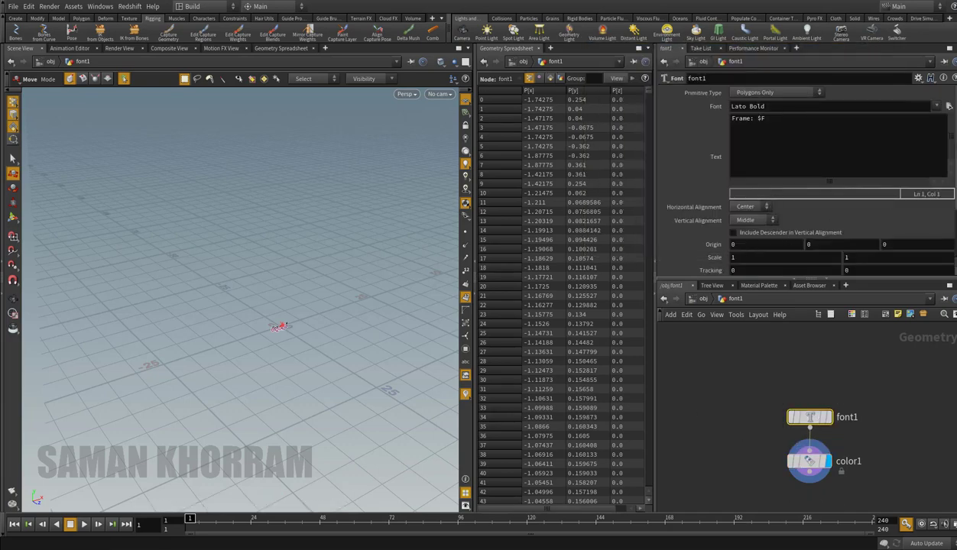
pyautogui.scroll(-3, 897, 199)
pyautogui.moveTo(783, 216); pyautogui.dragTo(788, 211)
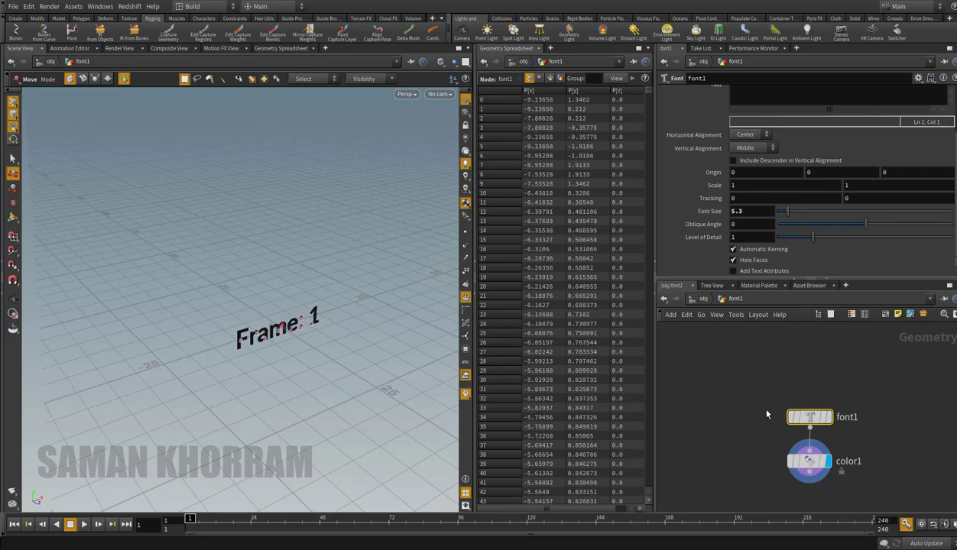
# - Add a float parameter grab_distance, labelled 'grab distance', at the top of font1's interface
pyautogui.press('l')
pyautogui.click(918, 79)
pyautogui.click(866, 110)
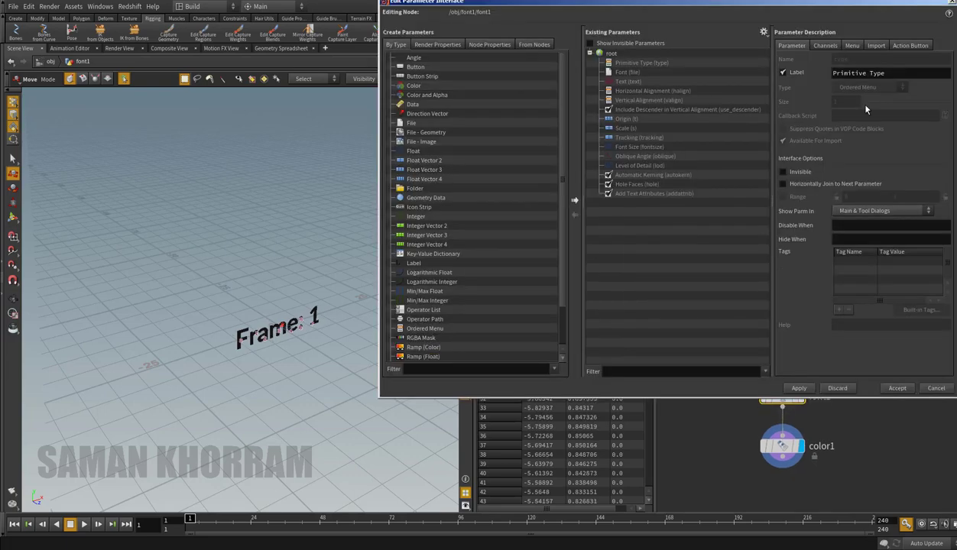
pyautogui.click(590, 53)
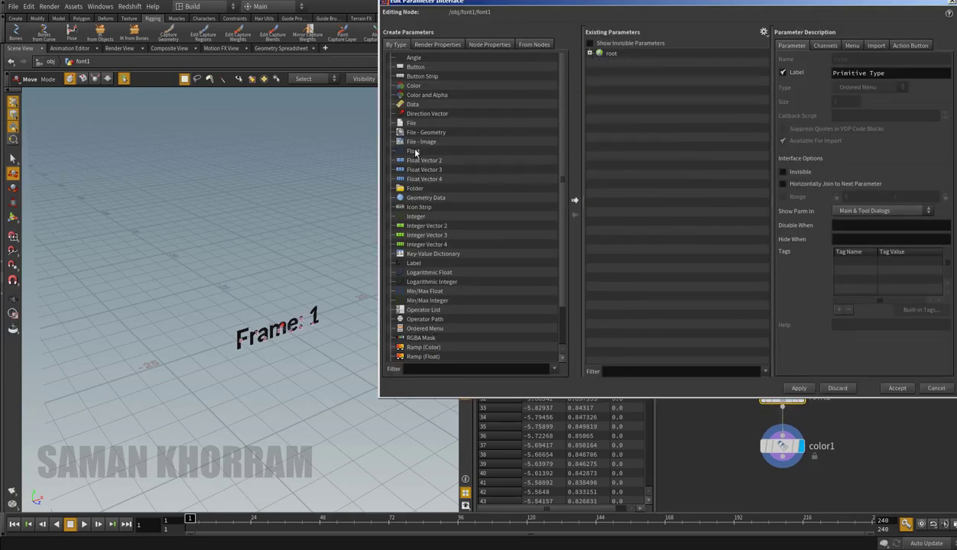
pyautogui.moveTo(415, 152); pyautogui.dragTo(600, 55)
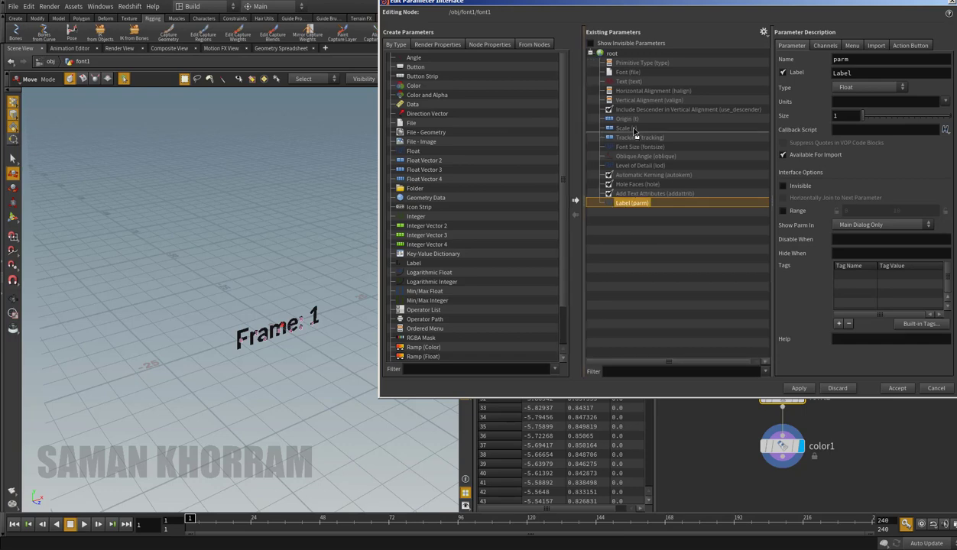
pyautogui.moveTo(634, 132); pyautogui.dragTo(619, 58)
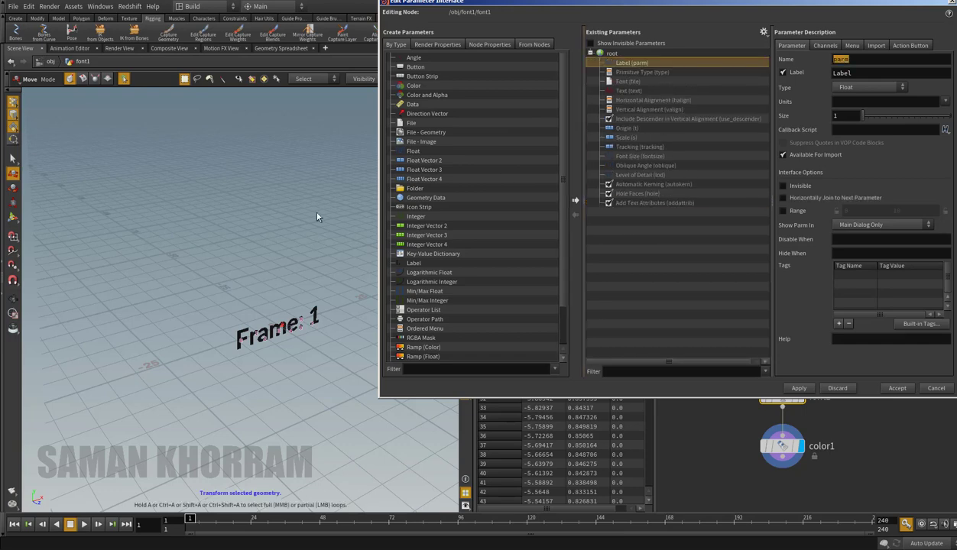
pyautogui.write('gra')
pyautogui.write('b_distanc')
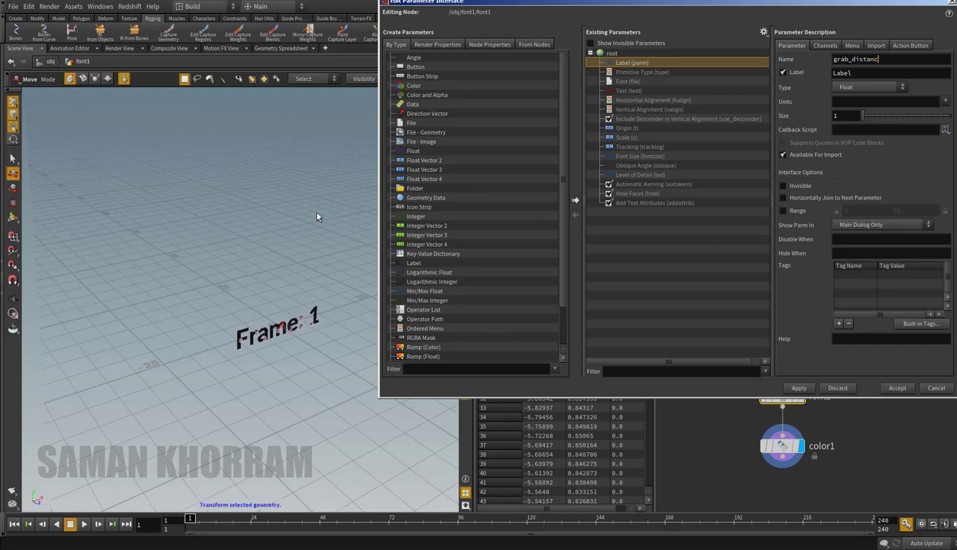
pyautogui.write('e')
pyautogui.press('Tab')
pyautogui.write('gra')
pyautogui.write('ce')
# - Apply the new parameter and enter point("../../distance/add1/ into grab distance
pyautogui.click(895, 389)
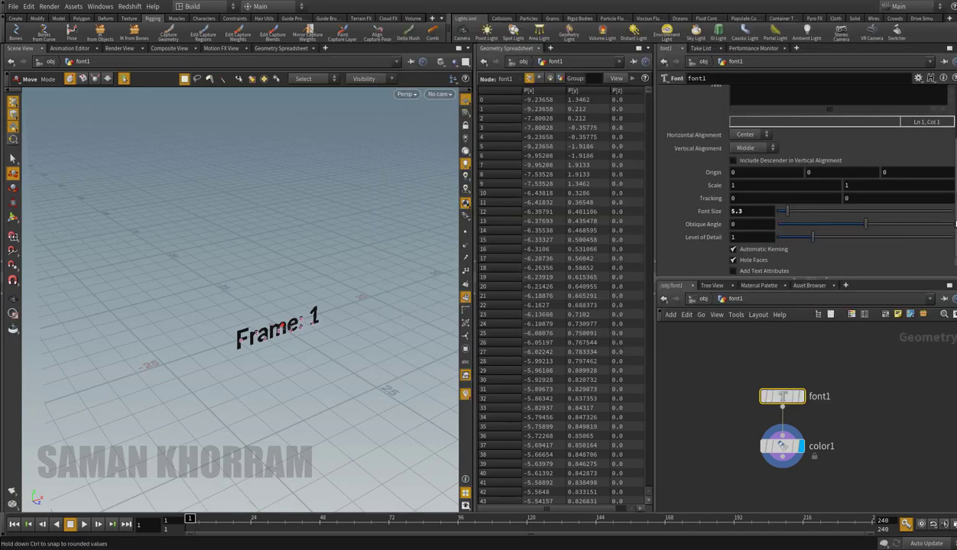
pyautogui.scroll(3, 861, 139)
pyautogui.click(758, 92)
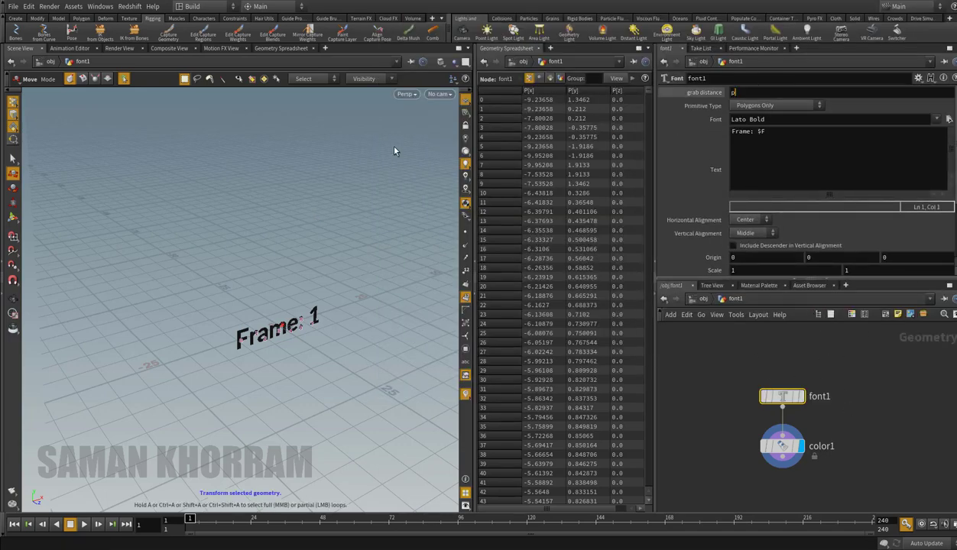
pyautogui.write('point("')
pyautogui.write('../')
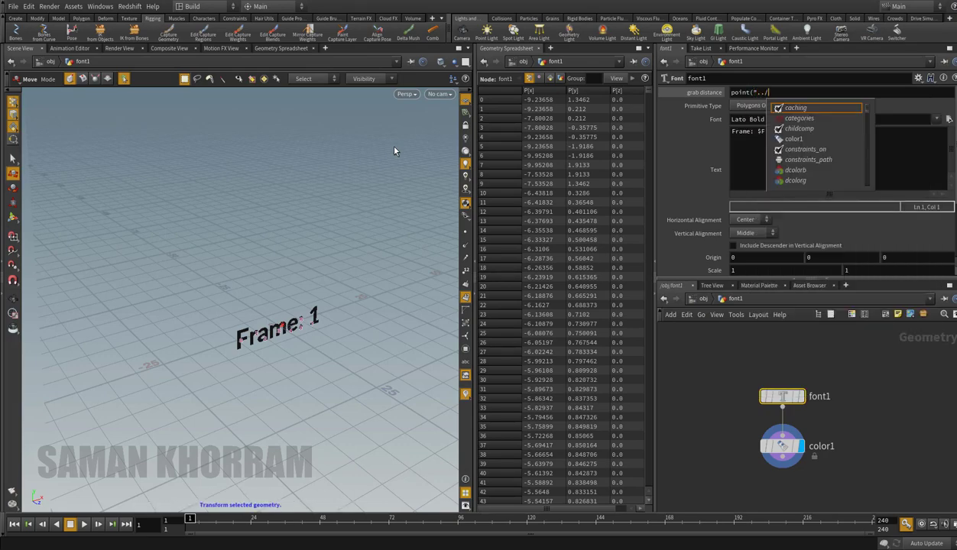
pyautogui.press('Down')
pyautogui.press('Down')
pyautogui.press('Down')
pyautogui.press('Down')
pyautogui.press('Down')
pyautogui.press('Down')
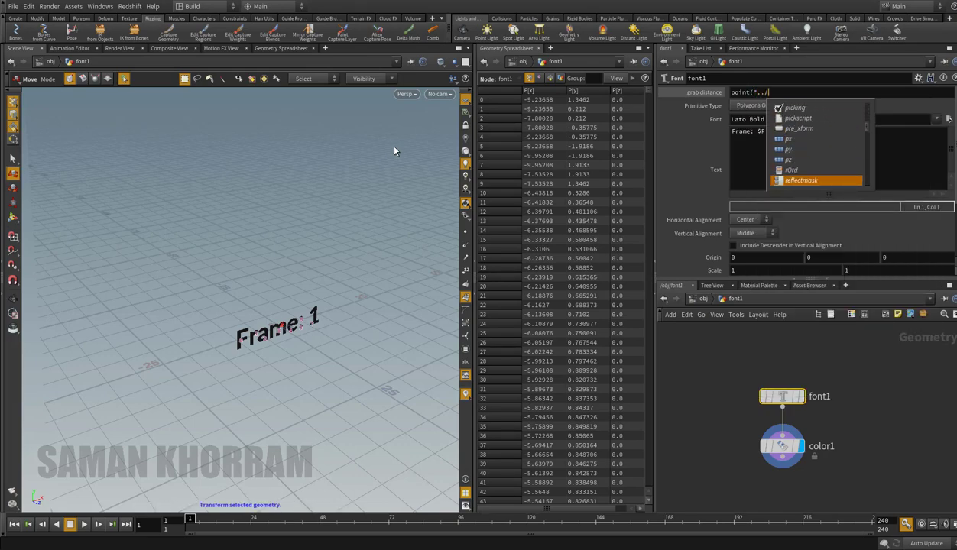
pyautogui.press('Down')
pyautogui.press('Down')
pyautogui.press('Down')
pyautogui.press('Down')
pyautogui.press('Down')
pyautogui.press('Down')
pyautogui.press('pageup')
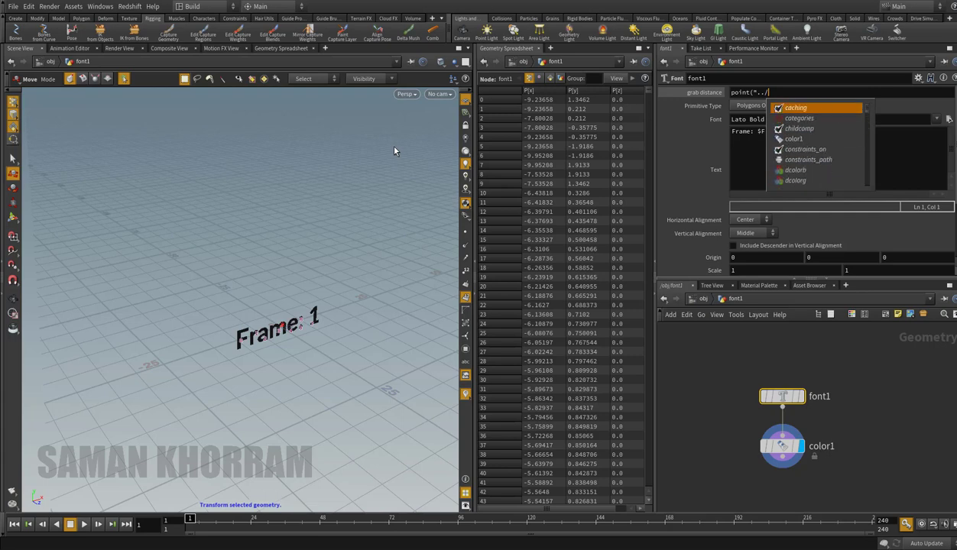
pyautogui.write('../')
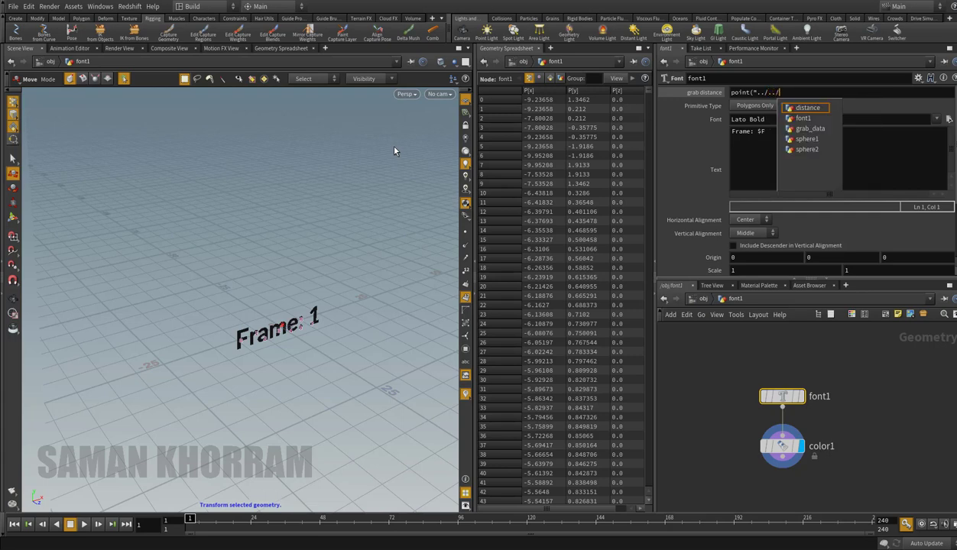
pyautogui.press('Return')
pyautogui.write('/')
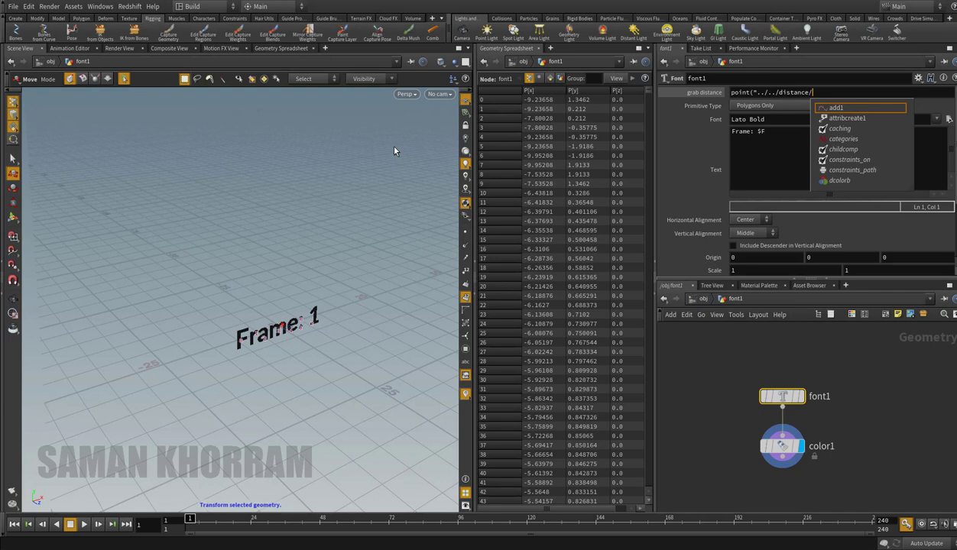
pyautogui.press('Down')
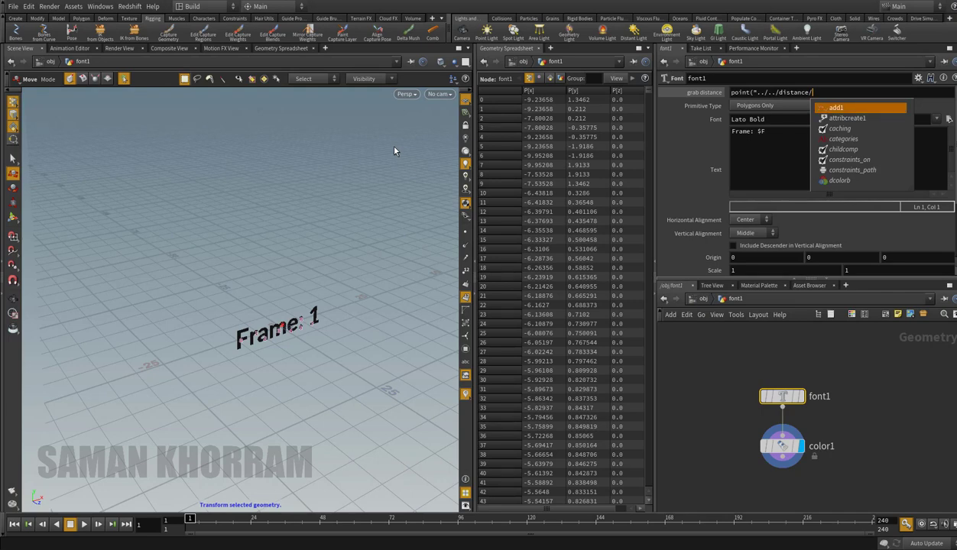
pyautogui.press('Return')
pyautogui.write('/')
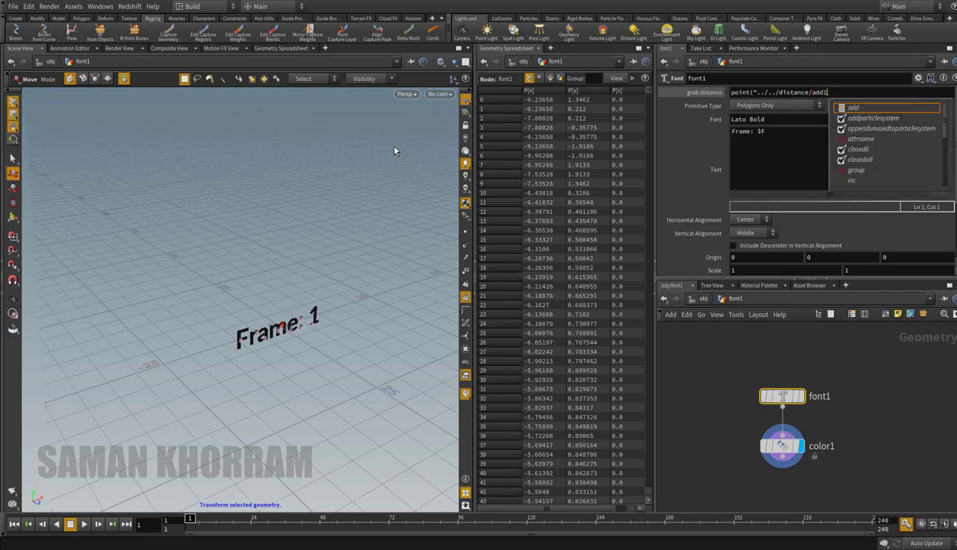
pyautogui.press('Return')
# - Add a Null named OUT at the end of the distance network
pyautogui.press('u')
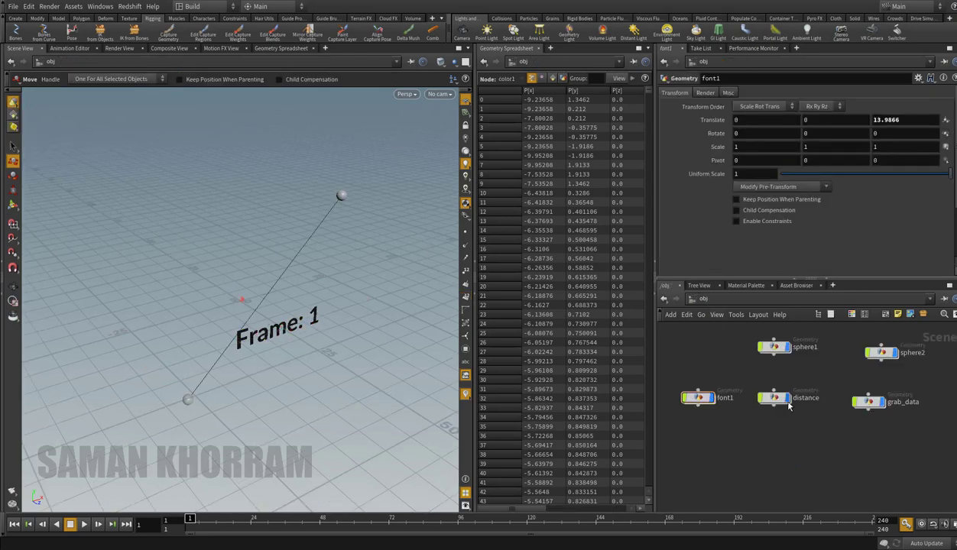
pyautogui.doubleClick(789, 406)
pyautogui.press('Tab')
pyautogui.write('null')
pyautogui.press('Return')
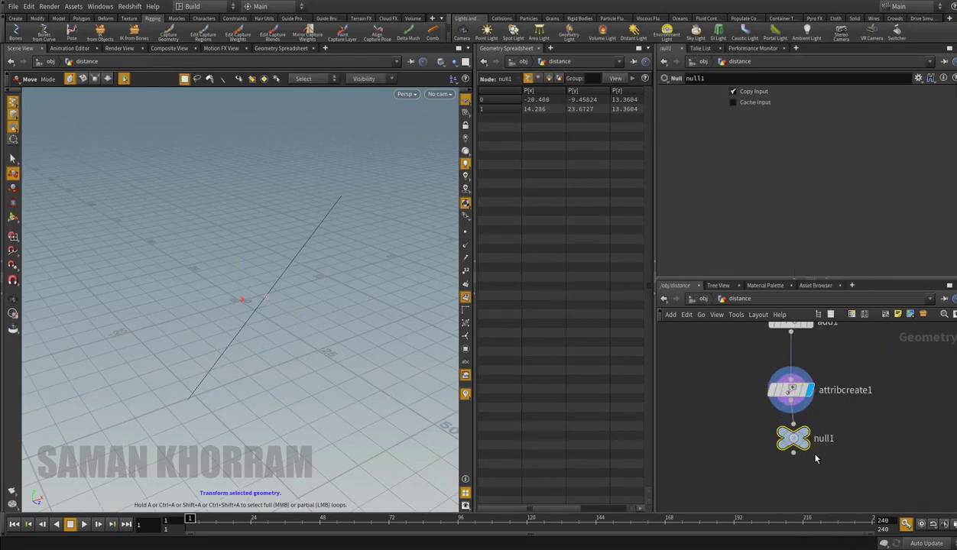
pyautogui.doubleClick(823, 438)
pyautogui.write('OUT')
pyautogui.press('Return')
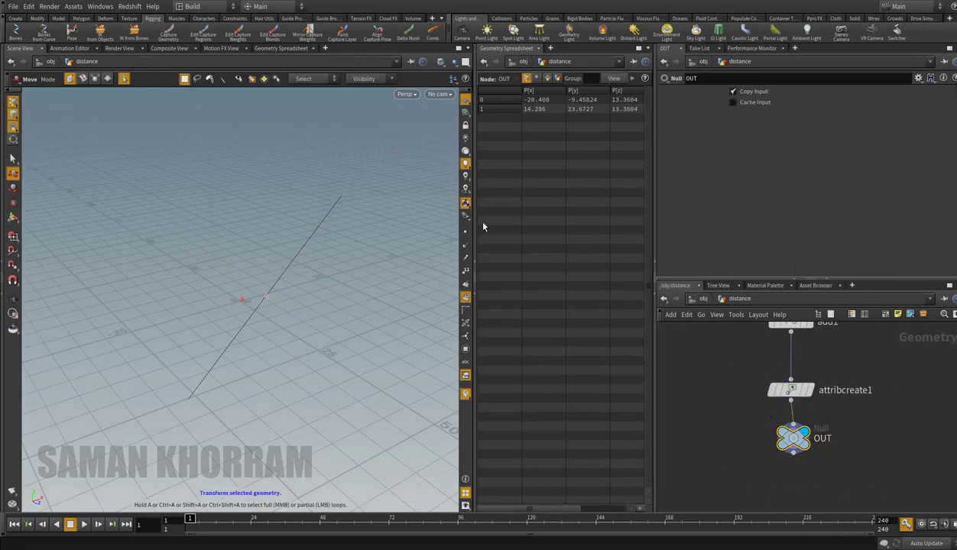
# - Complete font1's grab distance as point("../../distance/OUT",0,"distance",0), reading 47.9722
pyautogui.click(702, 302)
pyautogui.doubleClick(623, 519)
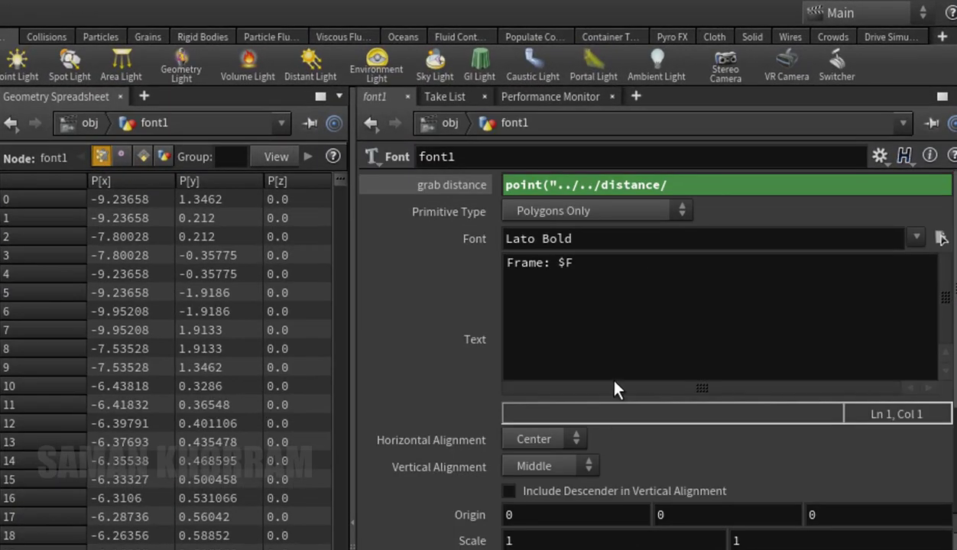
pyautogui.write('OUT')
pyautogui.write('",')
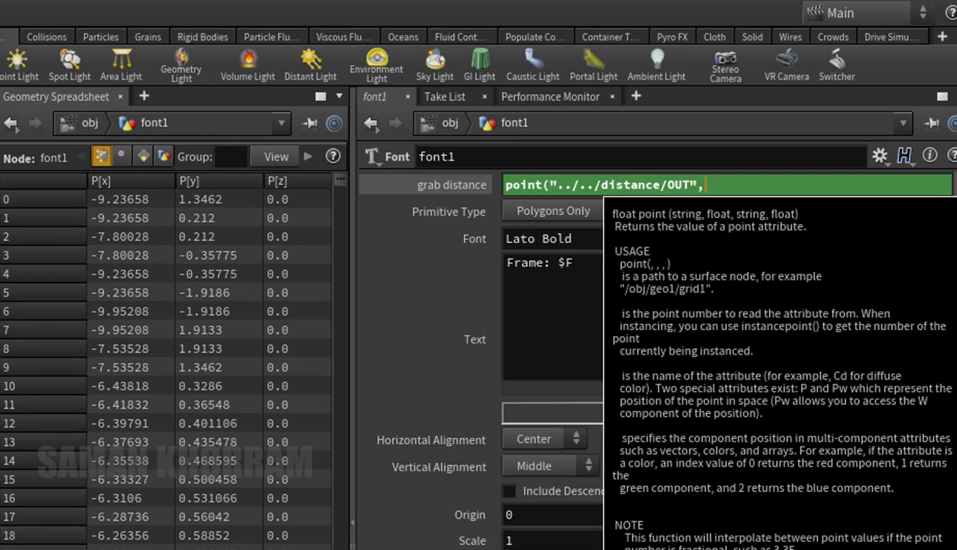
pyautogui.write('0,')
pyautogui.write('"dista')
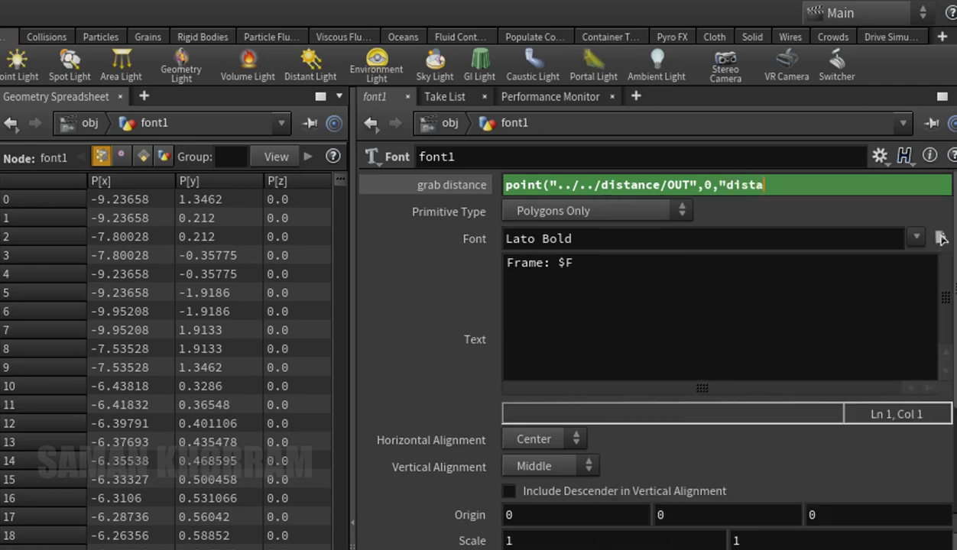
pyautogui.write('nce",')
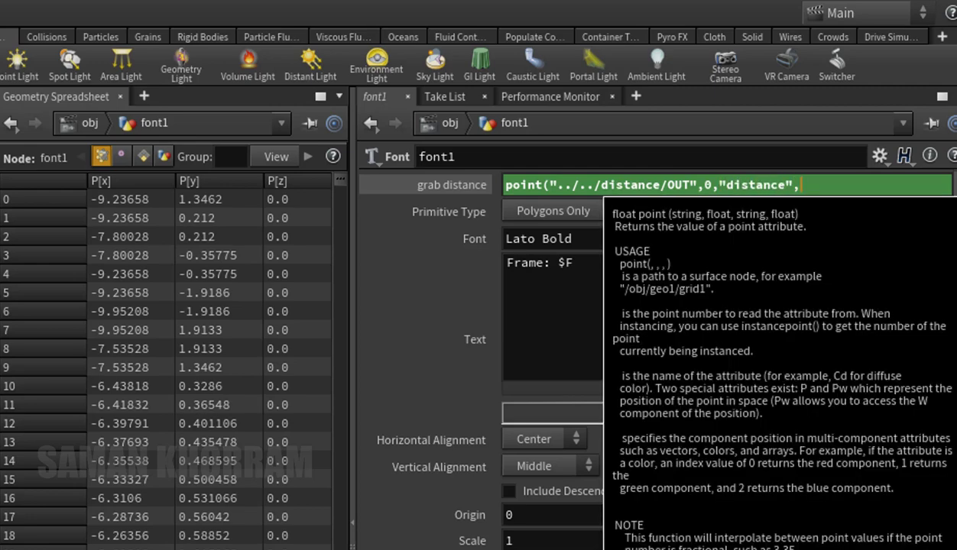
pyautogui.write('0)')
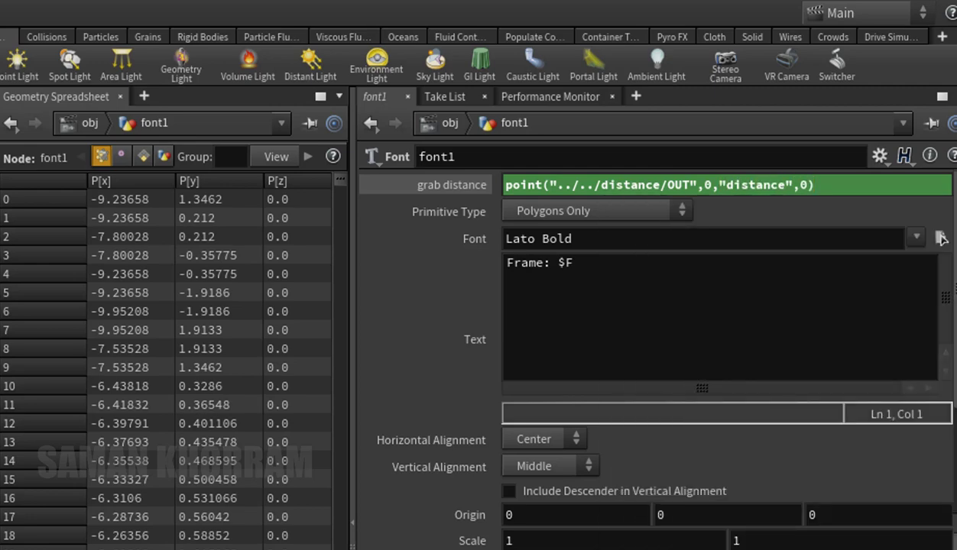
pyautogui.press('Return')
# - Replace the Font text with `ch("grab_distance")` to display the measured distance
pyautogui.tripleClick(555, 262)
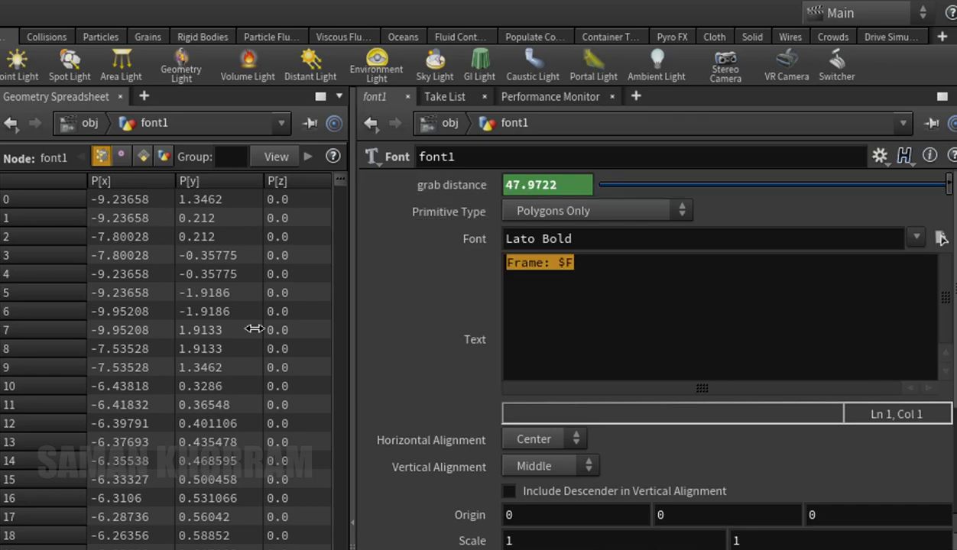
pyautogui.write('`ch(')
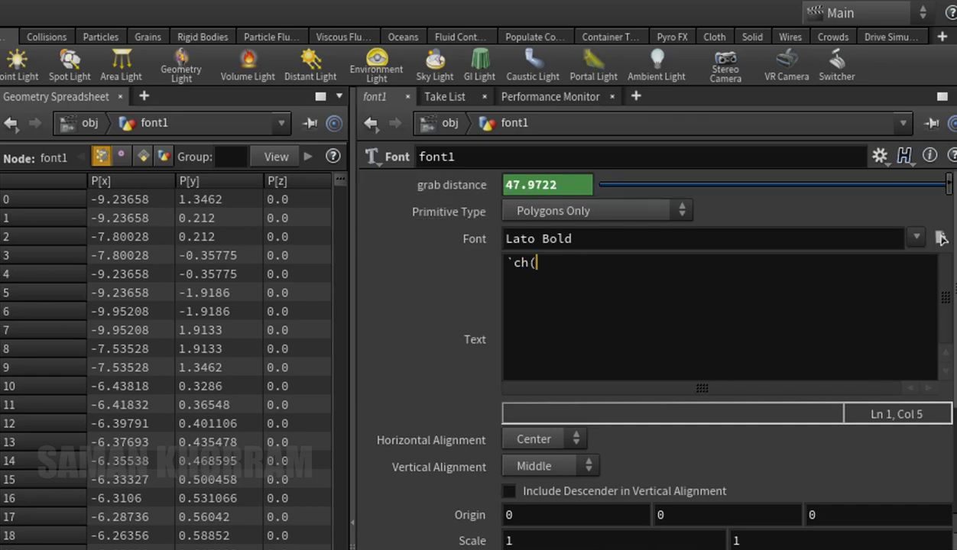
pyautogui.write('"gra')
pyautogui.write('b')
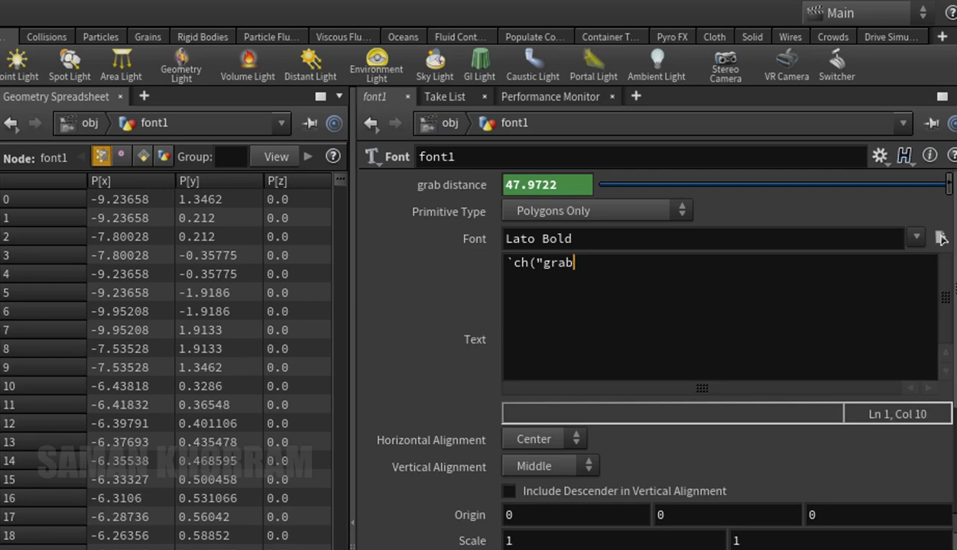
pyautogui.write('_dis')
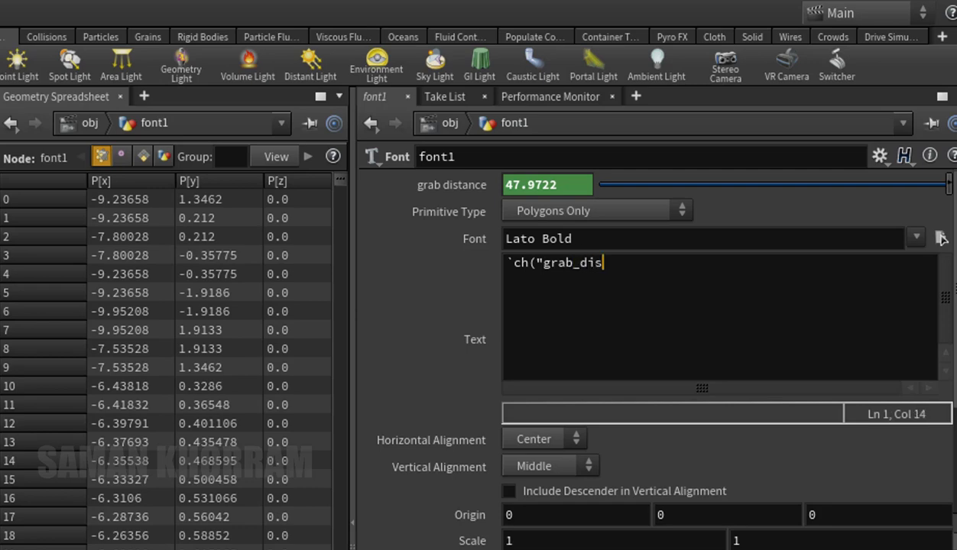
pyautogui.write('tance')
pyautogui.write('")`')
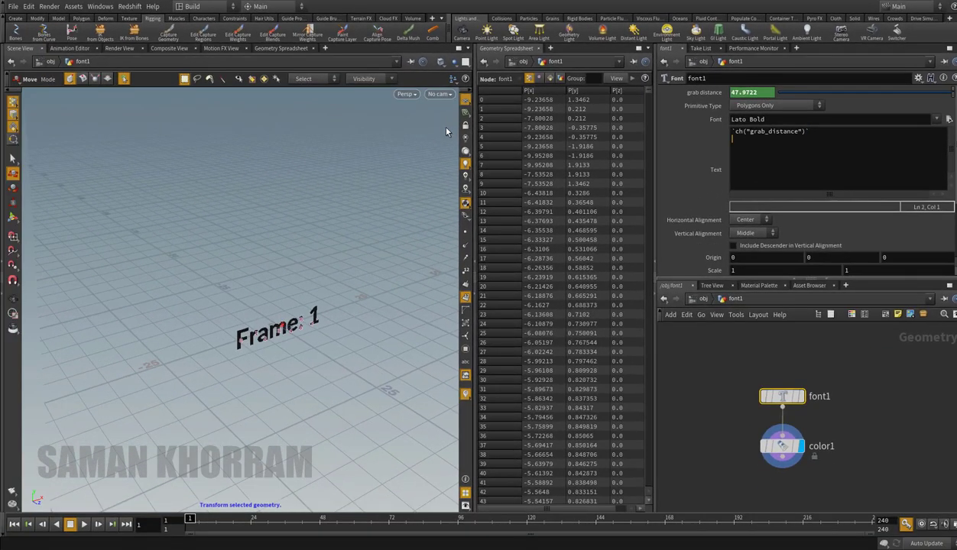
pyautogui.press('BackSpace')
pyautogui.keyDown('alt'); pyautogui.moveTo(336, 344); pyautogui.dragTo(316, 327); pyautogui.keyUp('alt')
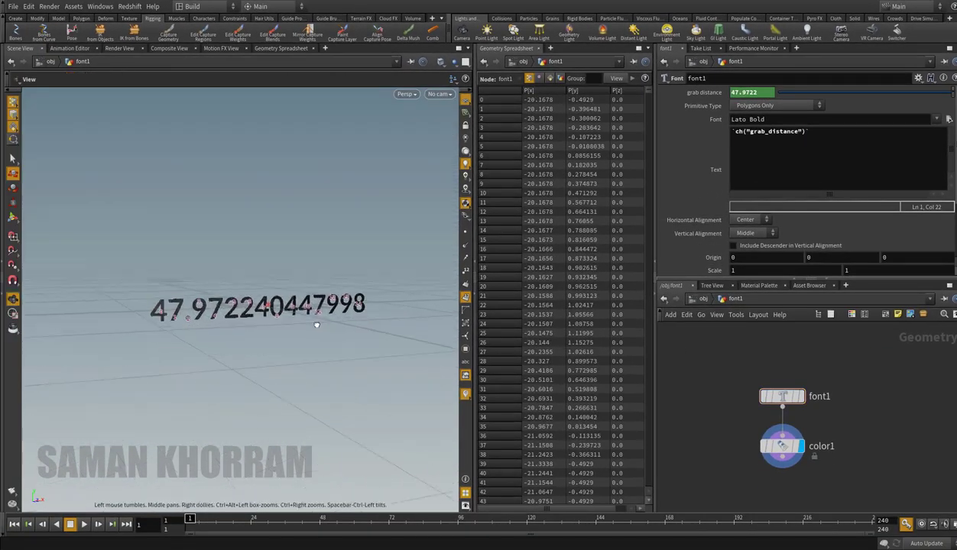
# - Move sphere1 so the displayed distance updates to 56.762344360352
pyautogui.press('u')
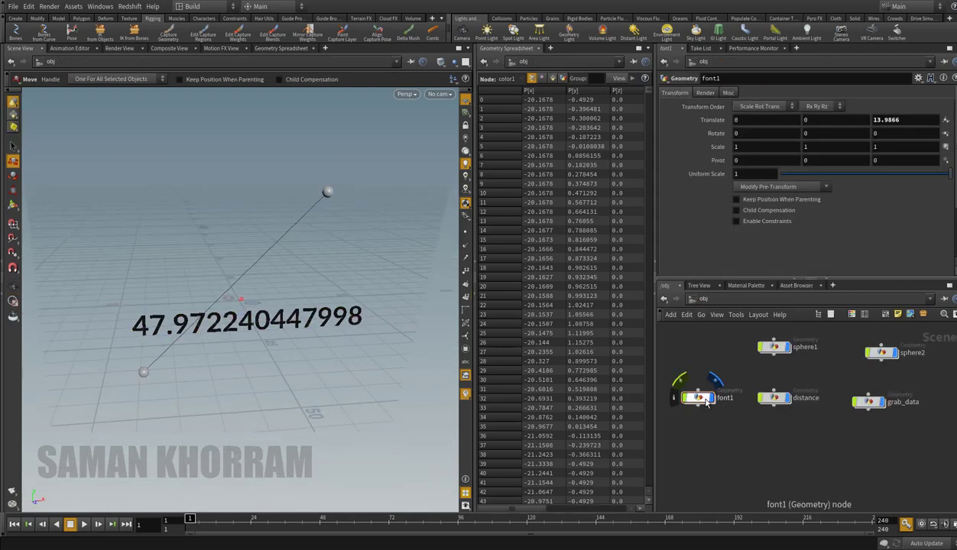
pyautogui.moveTo(685, 346); pyautogui.dragTo(677, 383, button='middle')
pyautogui.click(767, 384)
pyautogui.moveTo(184, 386)
pyautogui.mouseDown()
pyautogui.moveTo(153, 424)
pyautogui.moveTo(300, 428)
pyautogui.mouseUp()
# - Open the Edit Parameter Interface for font1's Font node
pyautogui.click(703, 409)
pyautogui.doubleClick(705, 409)
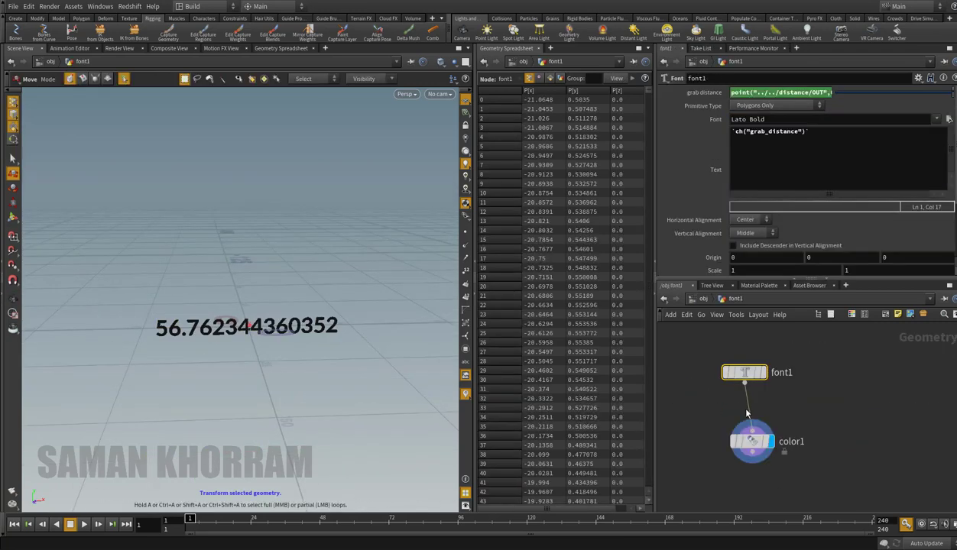
pyautogui.click(918, 78)
pyautogui.click(848, 76)
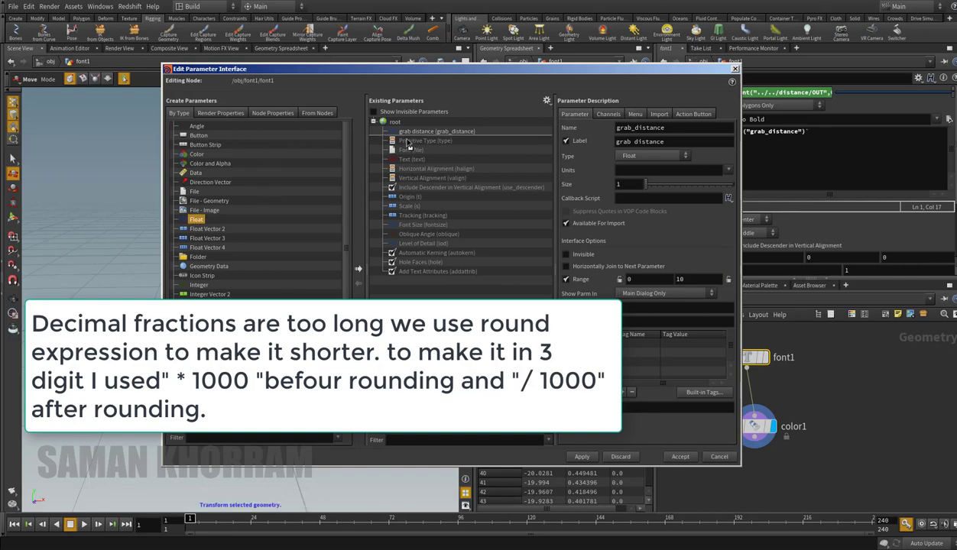
# - Add float parameter grab_distance_round labelled 'grab distance round' and accept the editor
pyautogui.moveTo(196, 221); pyautogui.dragTo(448, 145)
pyautogui.doubleClick(620, 127)
pyautogui.write('grab_distance')
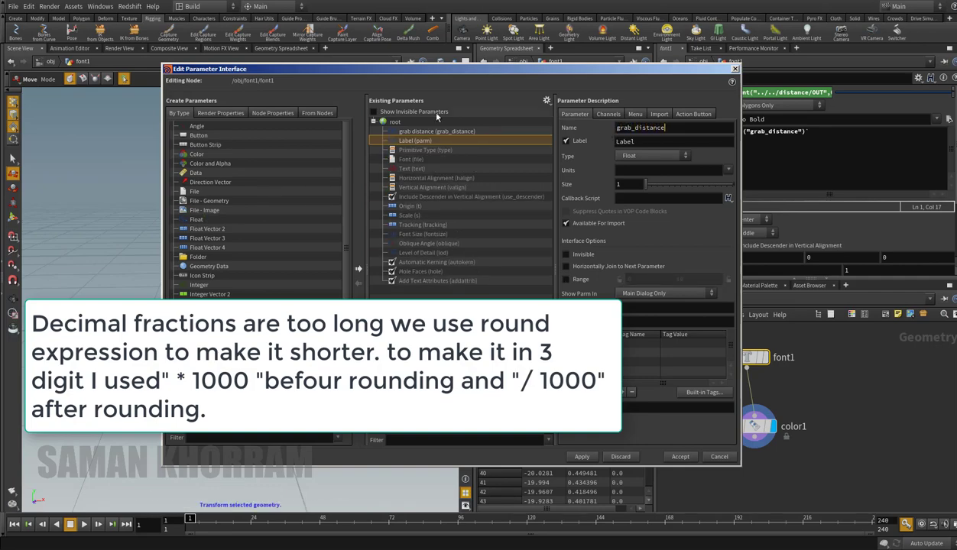
pyautogui.write('d')
pyautogui.press('Tab')
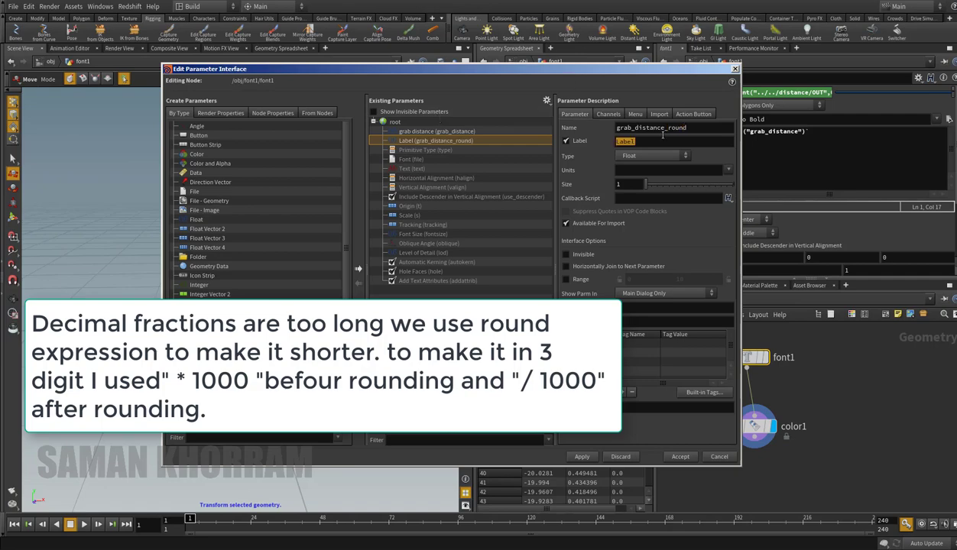
pyautogui.hotkey('shift', 'Tab')
pyautogui.doubleClick(642, 141)
pyautogui.write('grab_distance_round')
pyautogui.click(634, 141)
pyautogui.press('BackSpace')
pyautogui.click(666, 142)
pyautogui.press('BackSpace')
pyautogui.click(674, 456)
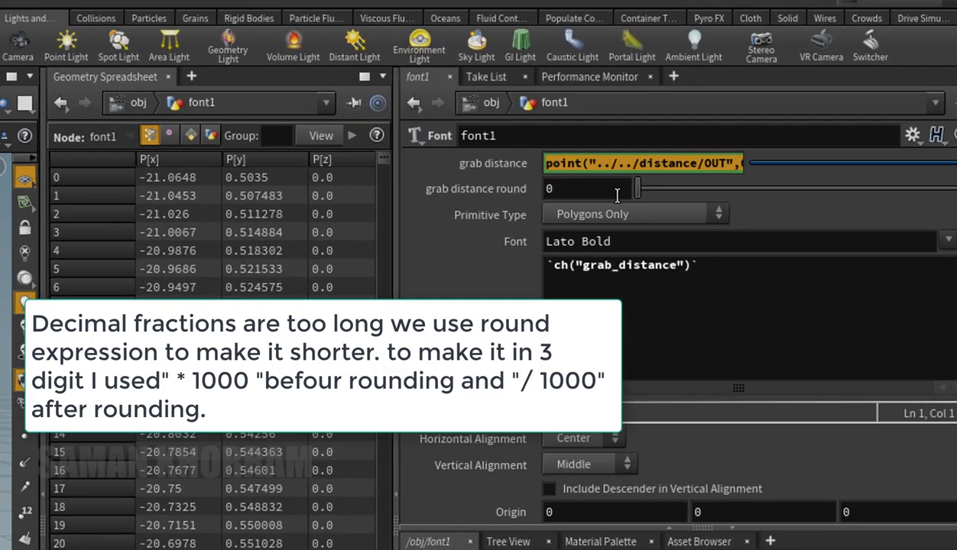
# - Paste the distance expression into grab distance round and set the font text to ch("grab_distance_round")
pyautogui.write('point("../../distance/OUT",0,"distance",0)')
pyautogui.press('Return')
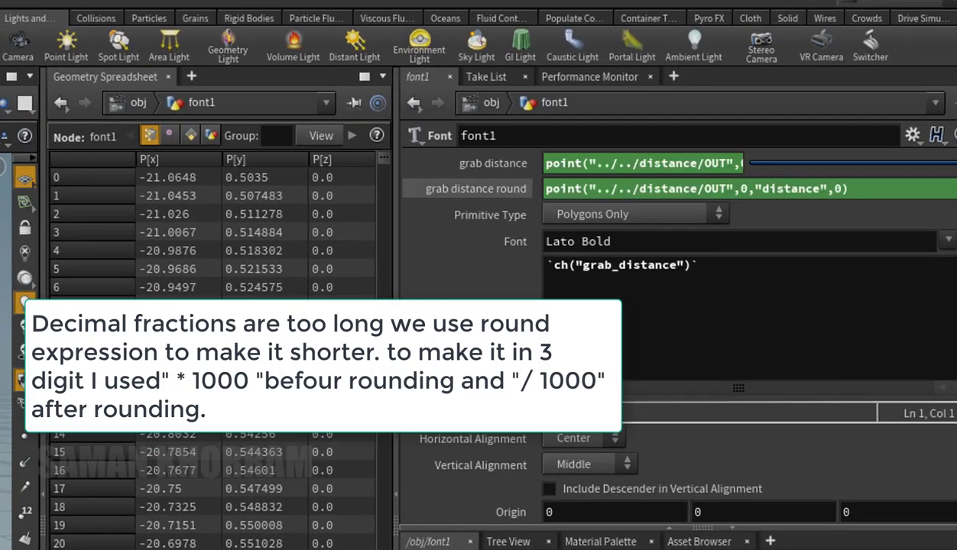
pyautogui.click(682, 265)
pyautogui.write('_ro')
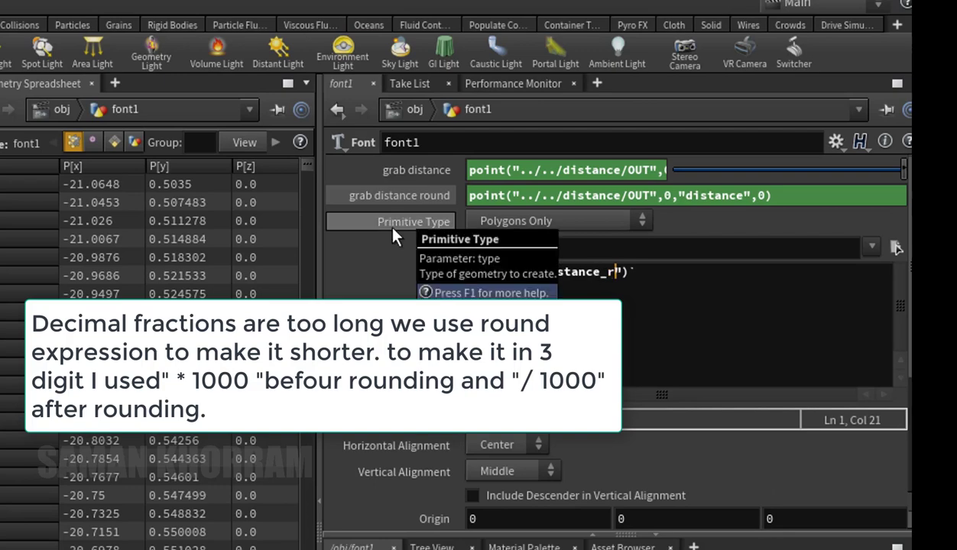
pyautogui.write('und')
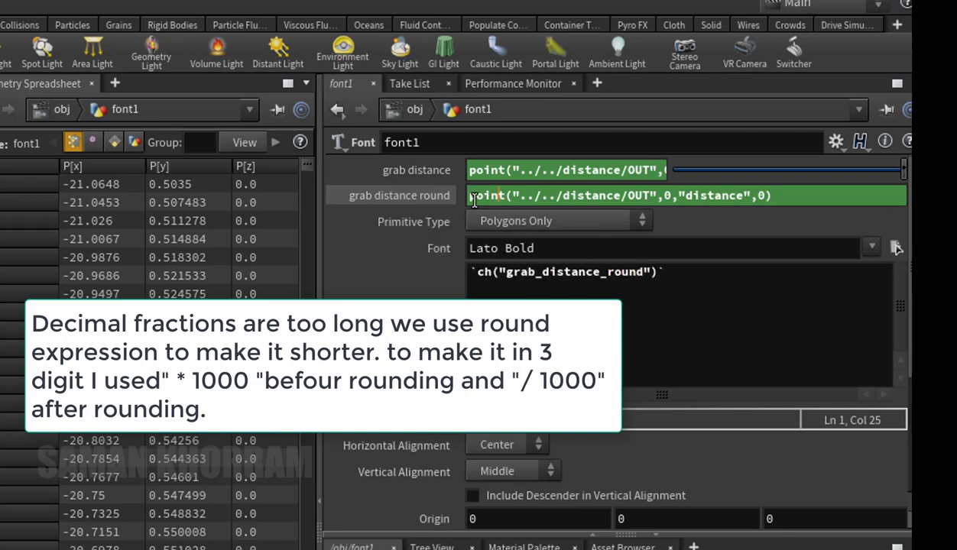
# - Wrap the grab distance round expression in round(...*1000)/1000 to keep three decimals
pyautogui.click(469, 196)
pyautogui.write('round')
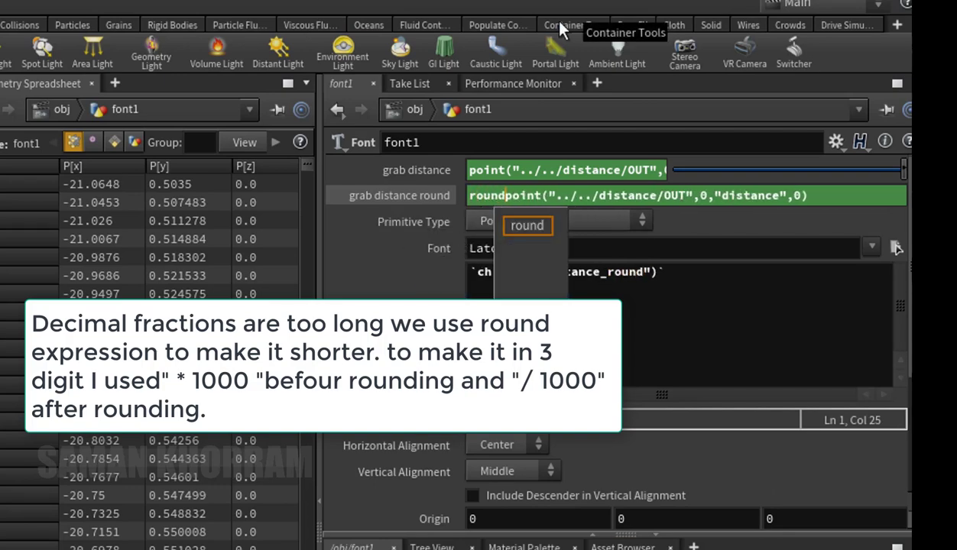
pyautogui.press('Escape')
pyautogui.write('(')
pyautogui.press('End')
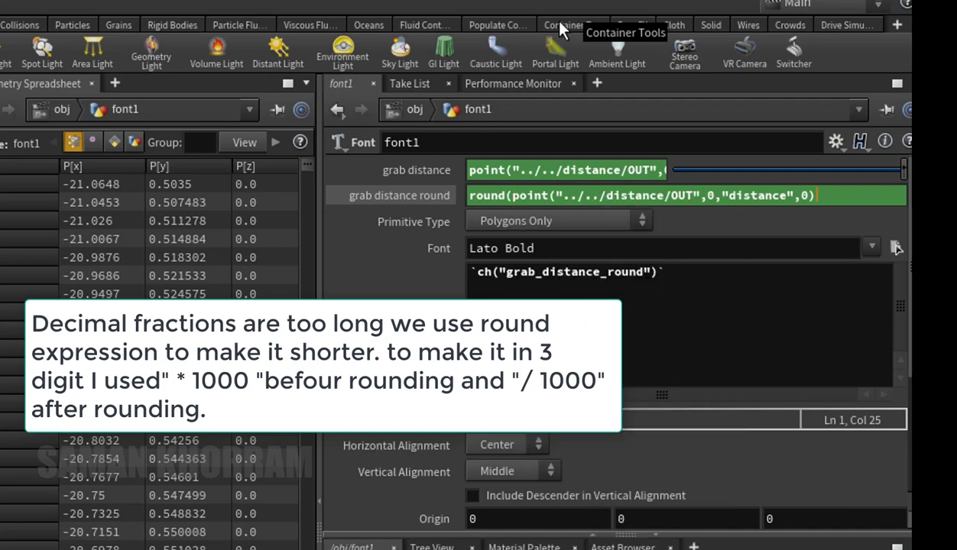
pyautogui.write('*100')
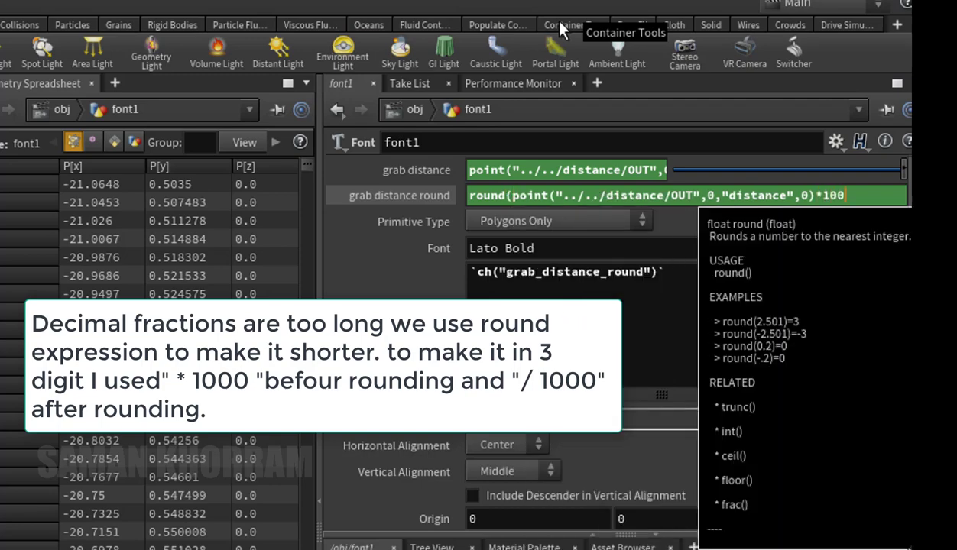
pyautogui.write('0)')
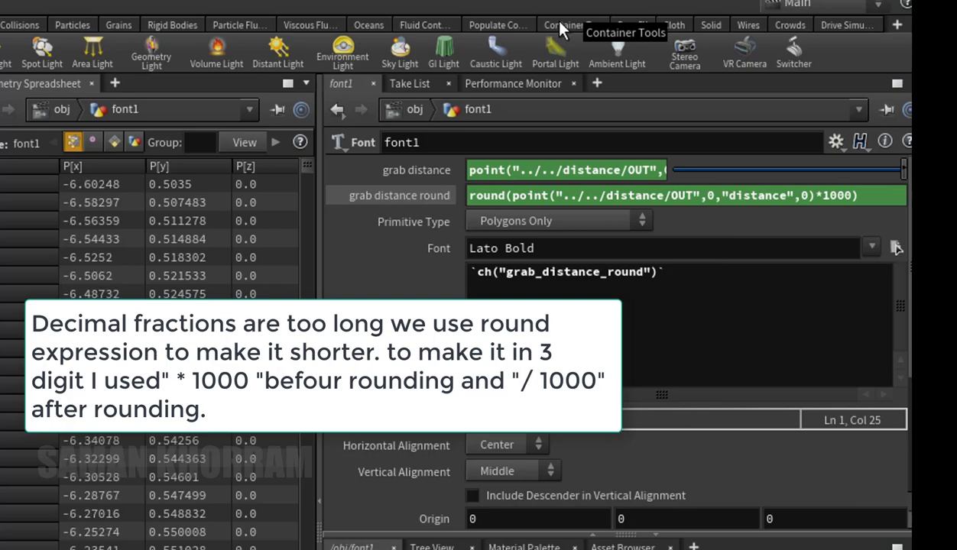
pyautogui.write('/10')
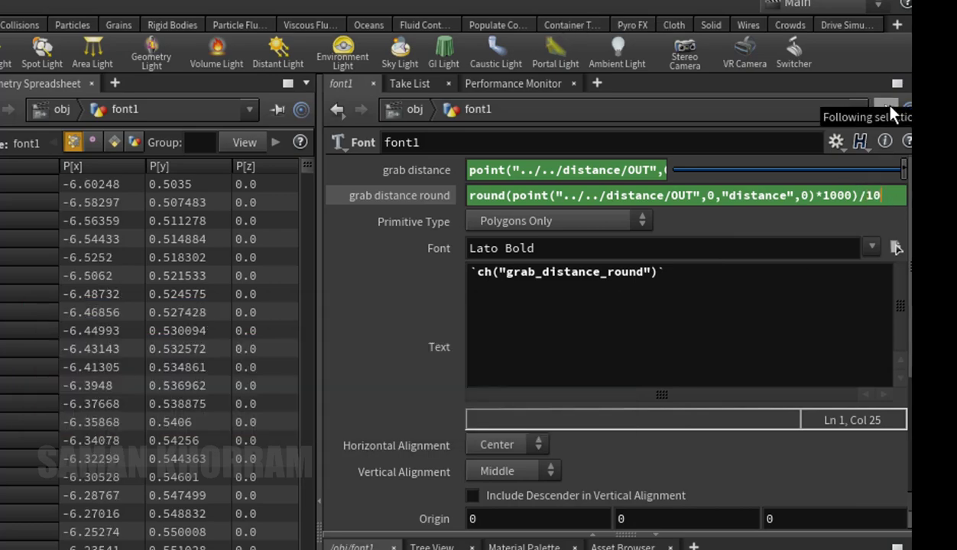
pyautogui.write('00')
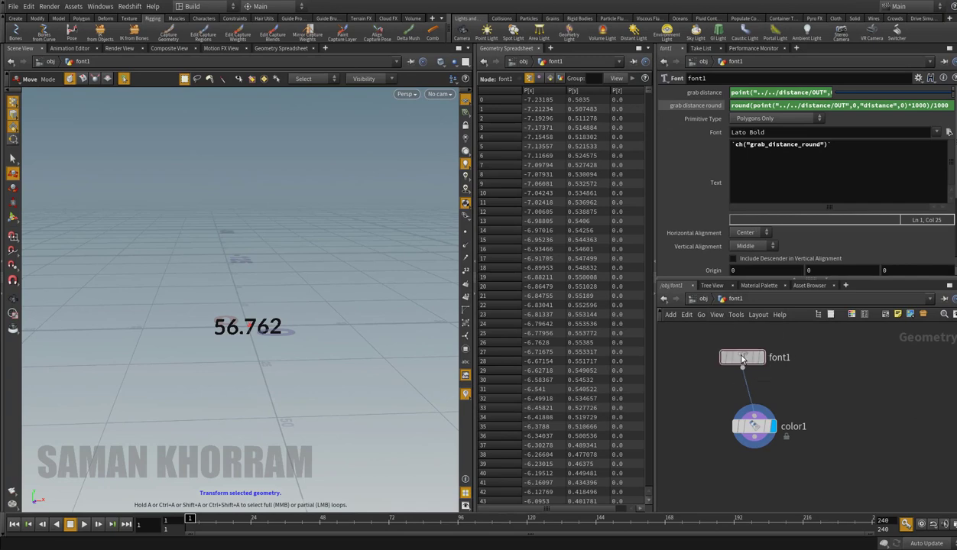
# - Duplicate font1 as font2 and wire both into a new Switch placed before color1
pyautogui.moveTo(747, 357); pyautogui.dragTo(721, 359)
pyautogui.hotkey('ctrl', 'c')
pyautogui.hotkey('ctrl', 'v')
pyautogui.press('Tab')
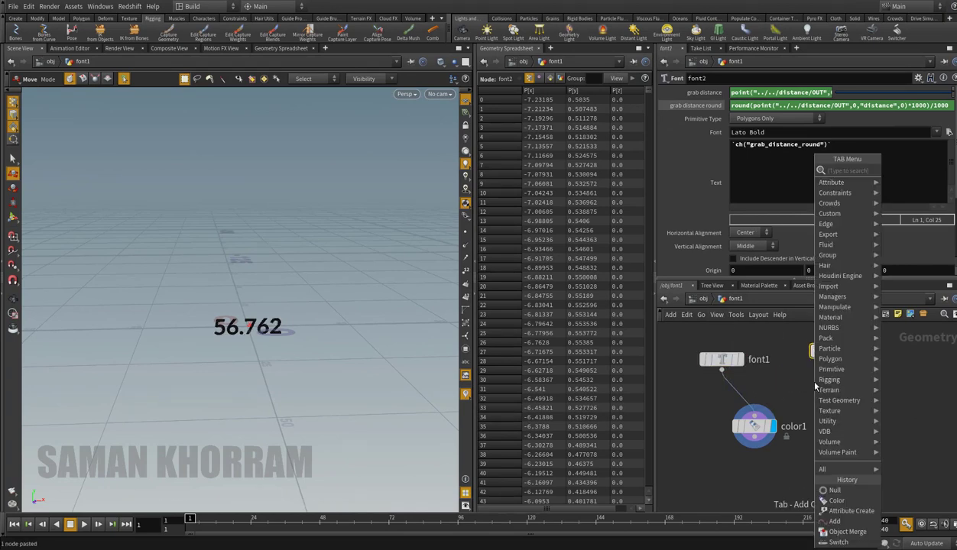
pyautogui.click(879, 181)
pyautogui.click(750, 407)
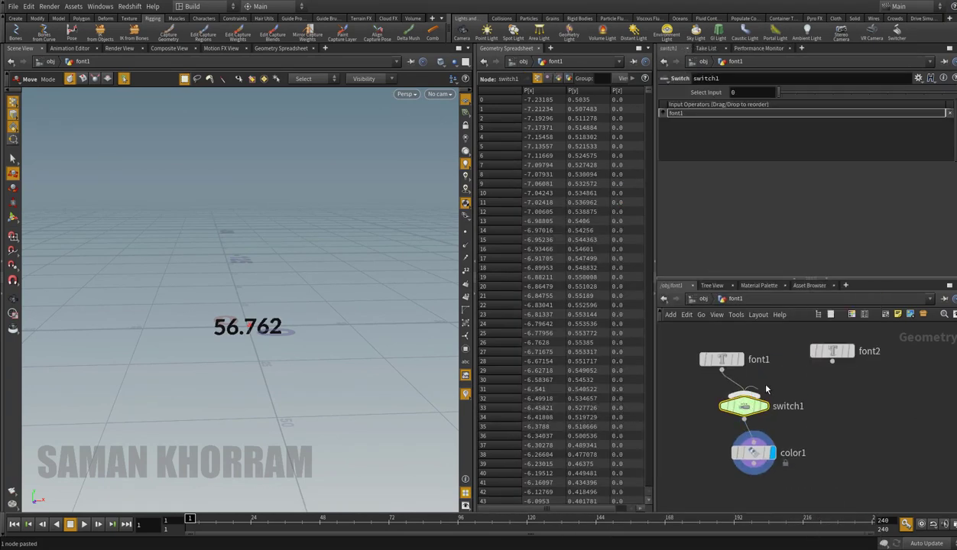
pyautogui.moveTo(831, 361); pyautogui.dragTo(740, 396)
# - Remove '_round' from font2's text and set the switch to show font2's full number
pyautogui.moveTo(816, 146); pyautogui.dragTo(797, 146)
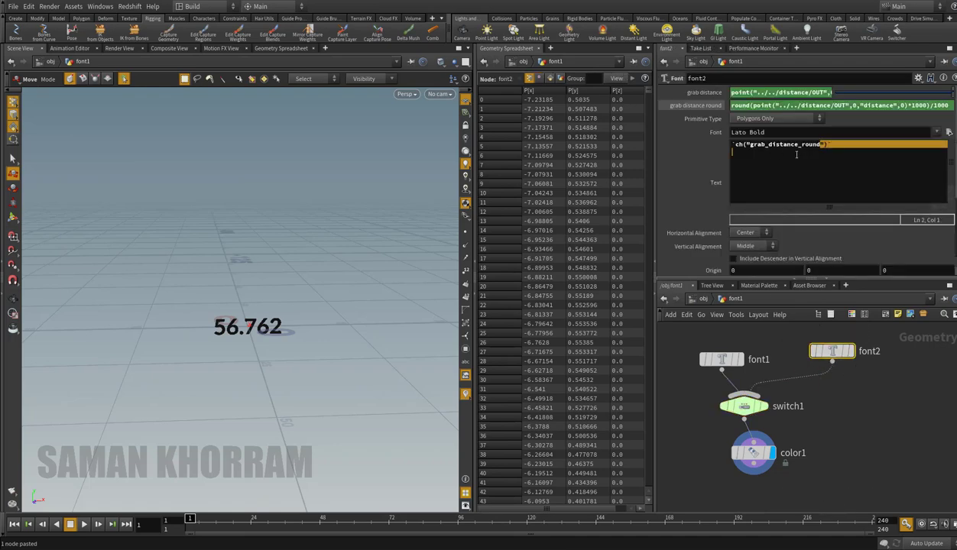
pyautogui.press('BackSpace')
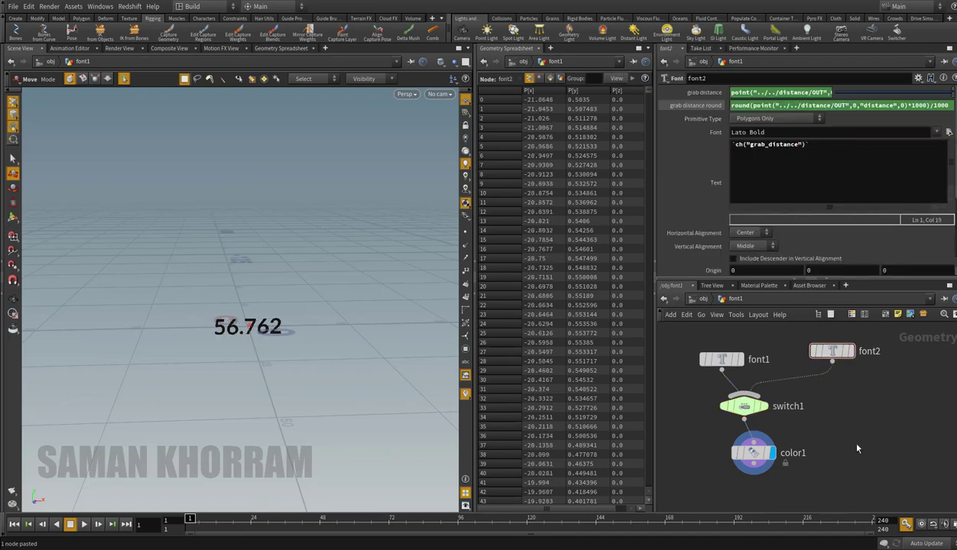
pyautogui.click(744, 406)
pyautogui.moveTo(778, 91)
pyautogui.mouseDown()
pyautogui.moveTo(792, 93)
pyautogui.moveTo(778, 96)
pyautogui.mouseUp()
# - Move sphere1 at object level so the distance readout updates to 39.506
pyautogui.click(753, 453)
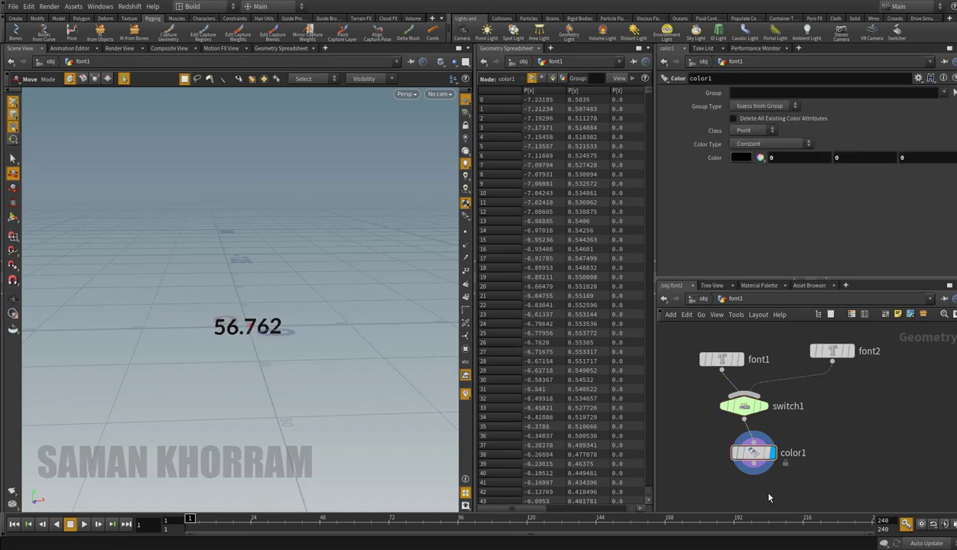
pyautogui.press('u')
pyautogui.click(795, 354)
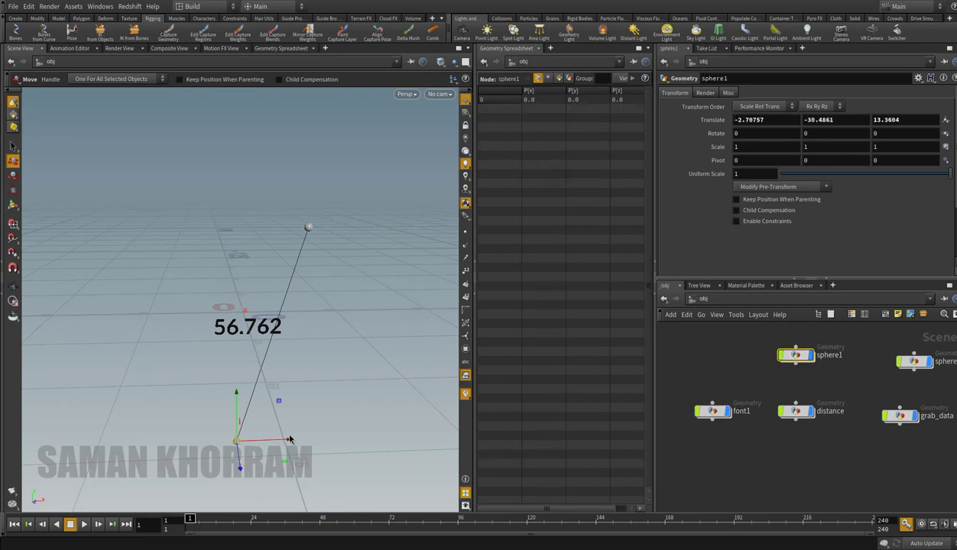
pyautogui.moveTo(238, 437)
pyautogui.mouseDown()
pyautogui.moveTo(249, 360)
pyautogui.moveTo(337, 397)
pyautogui.moveTo(379, 397)
pyautogui.mouseUp()
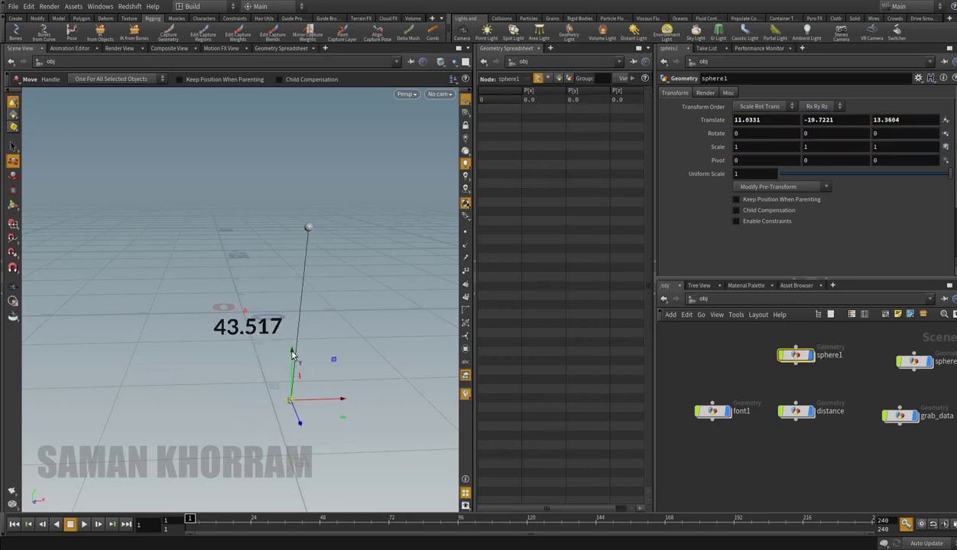
pyautogui.moveTo(300, 359); pyautogui.dragTo(300, 345)
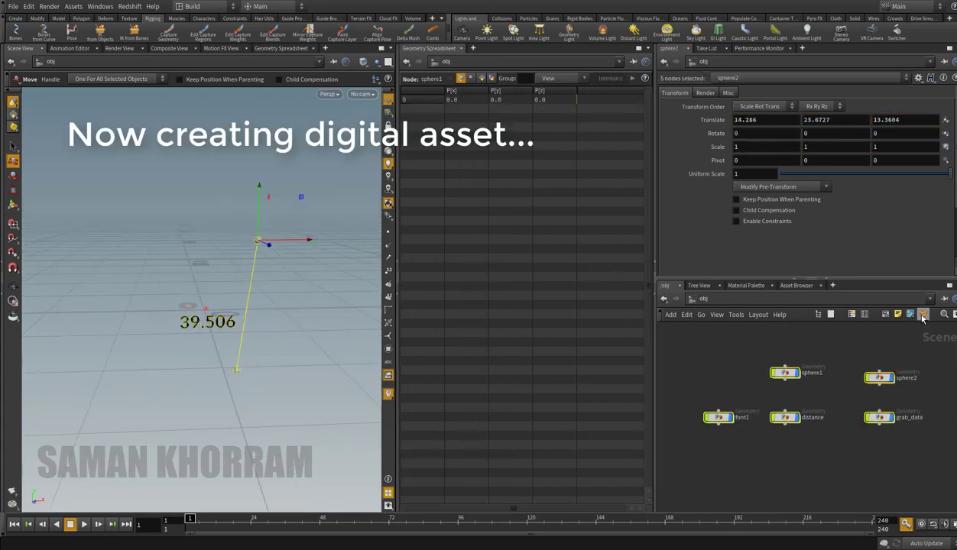
# - Collapse the selected nodes into a subnet named measure_distance
pyautogui.click(922, 318)
pyautogui.write('measure_dista')
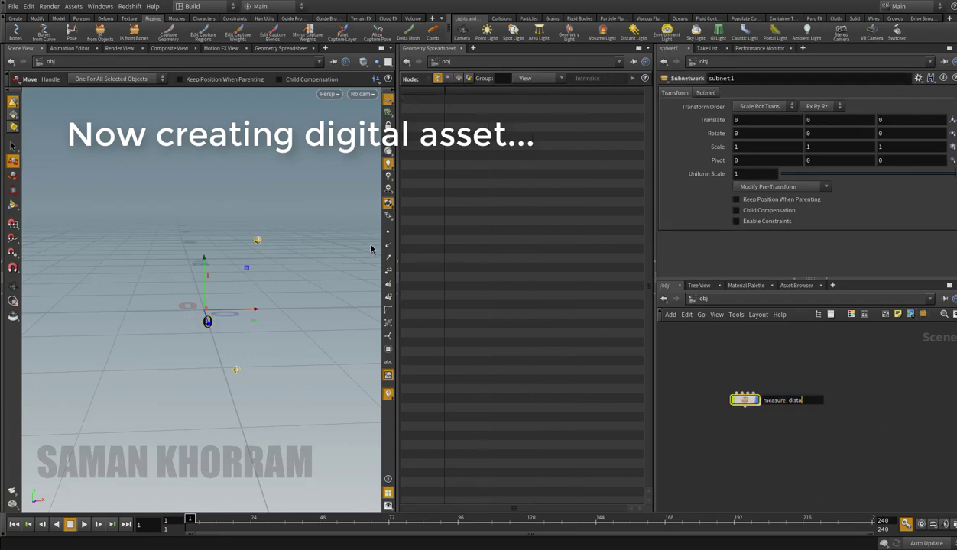
pyautogui.write('nce')
pyautogui.press('Return')
# - Move sphere1 and sphere2 out of the subnet back to /obj and begin File > Save As
pyautogui.doubleClick(743, 399)
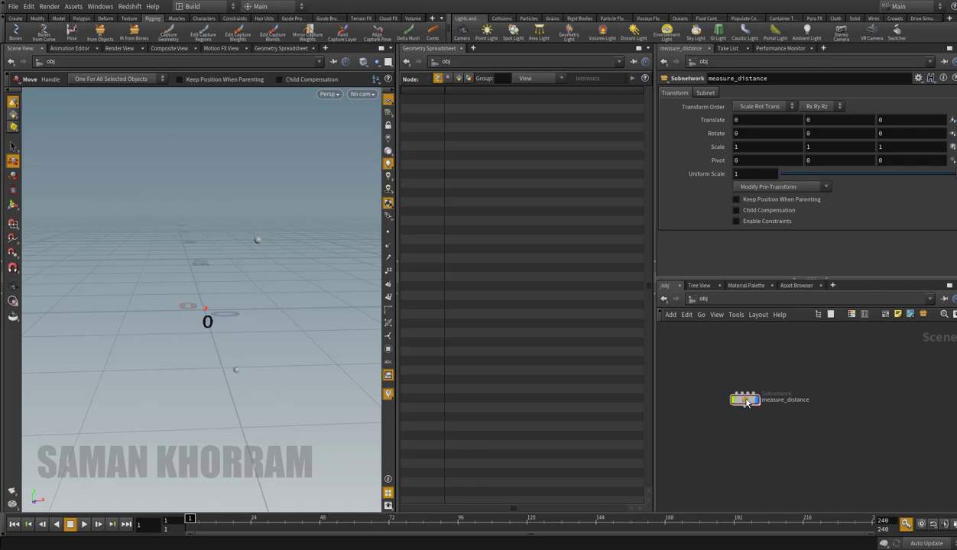
pyautogui.moveTo(711, 394); pyautogui.dragTo(807, 416)
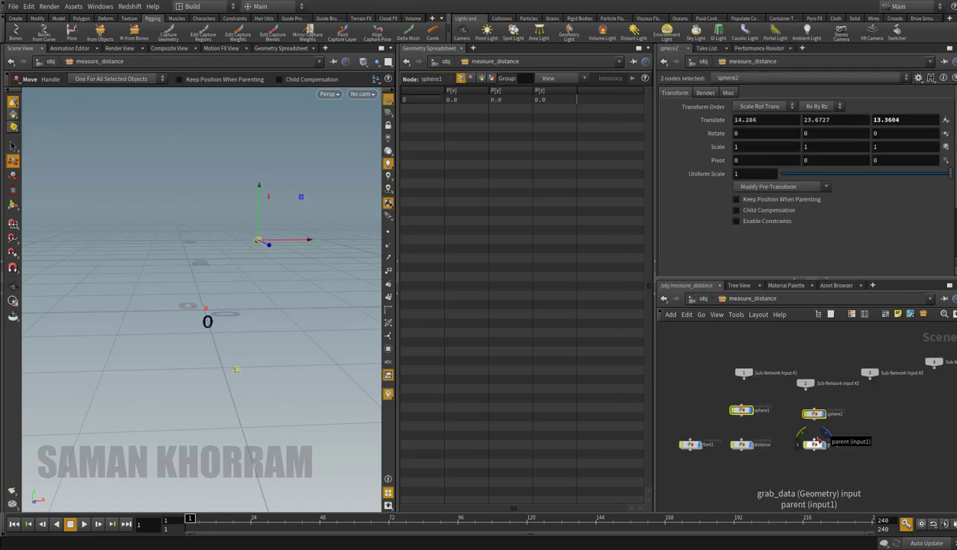
pyautogui.hotkey('ctrl', 'x')
pyautogui.press('u')
pyautogui.hotkey('ctrl', 'v')
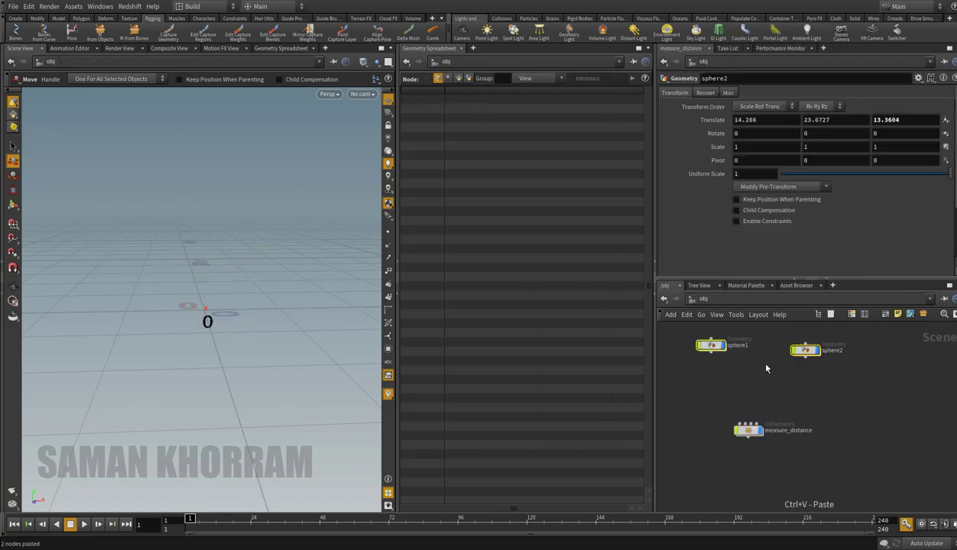
pyautogui.click(13, 7)
pyautogui.click(31, 66)
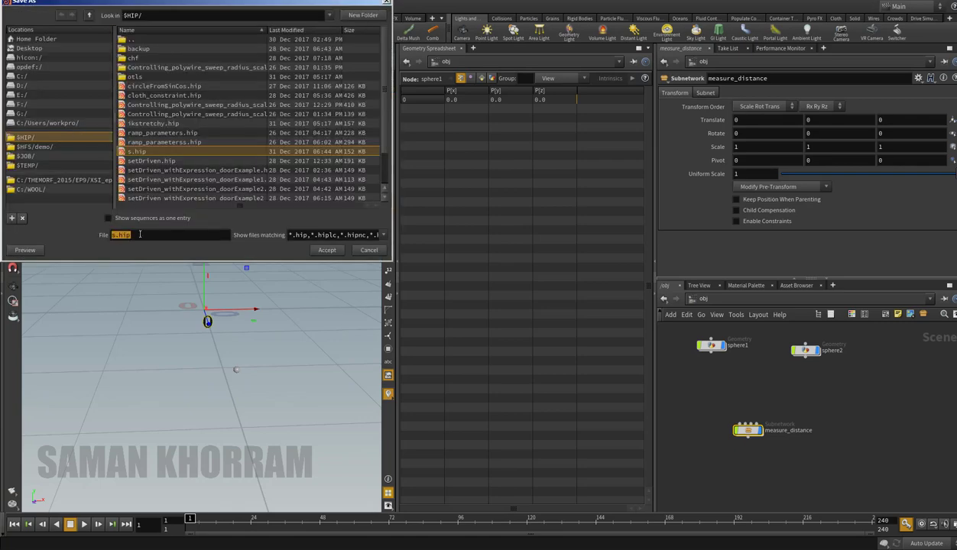
# - Save the scene as measure_distance and turn the subnet into a digital asset
pyautogui.write('measure_distance')
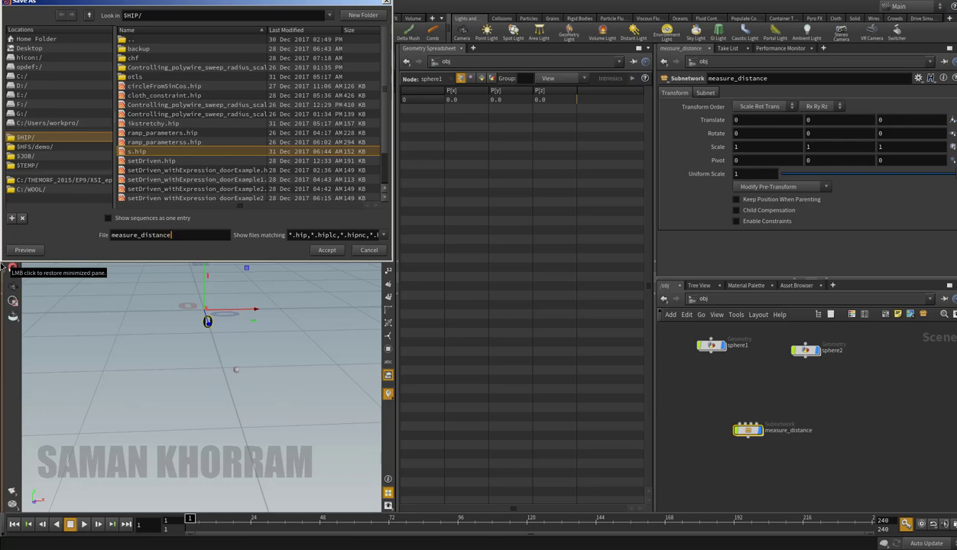
pyautogui.press('Return')
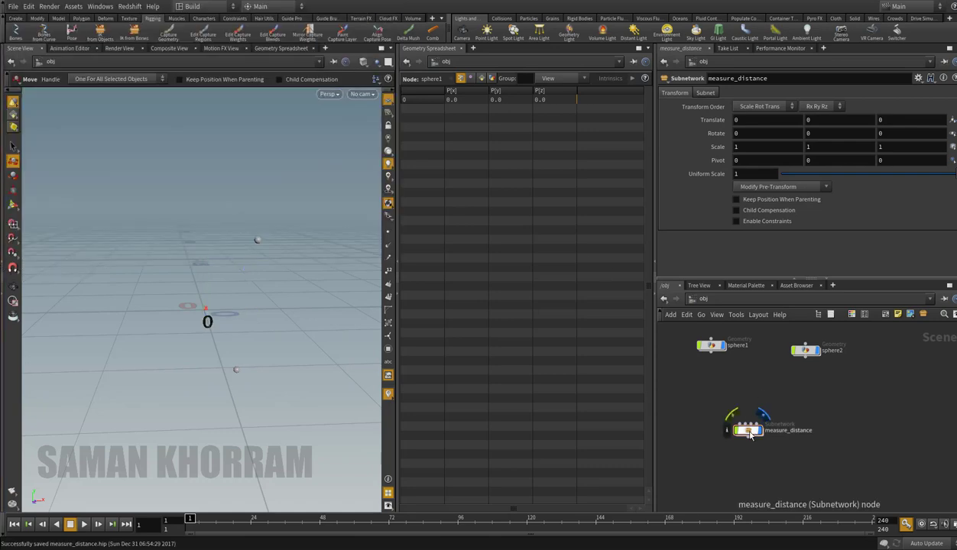
pyautogui.rightClick(740, 421)
pyautogui.click(772, 494)
# - Set the asset library to $HIP/otls/measure_distance.otl, accept, and confirm the warning
pyautogui.click(764, 386)
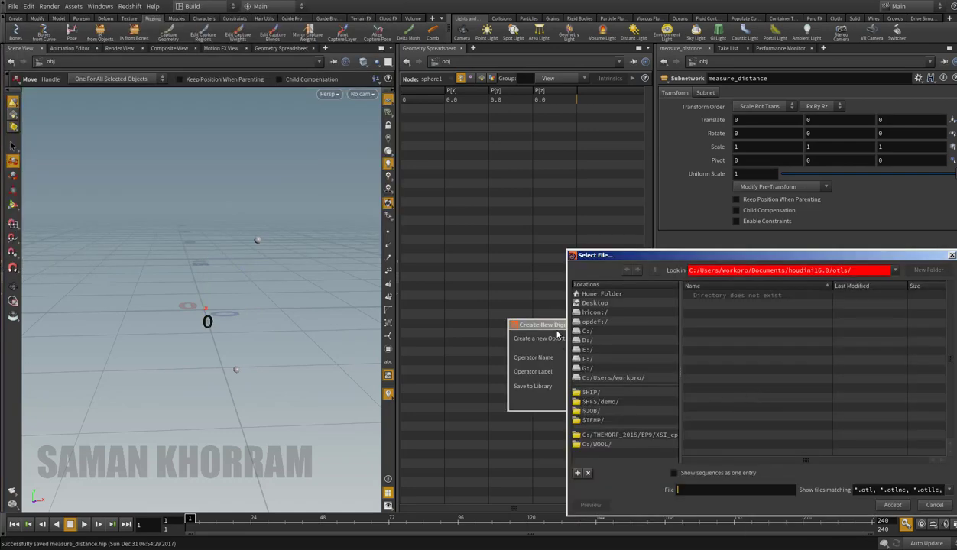
pyautogui.click(592, 394)
pyautogui.doubleClick(707, 333)
pyautogui.click(718, 333)
pyautogui.write('measure')
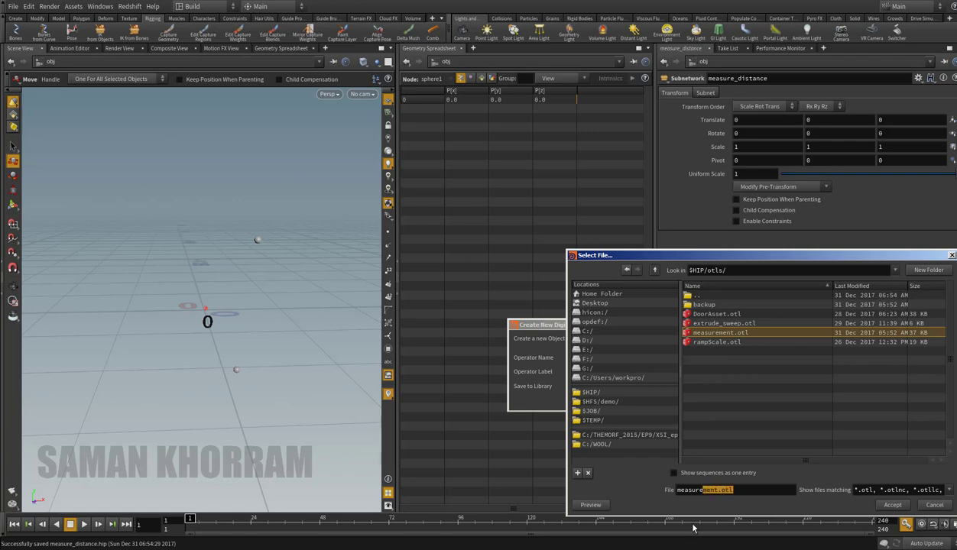
pyautogui.write('_distance.otl')
pyautogui.press('Return')
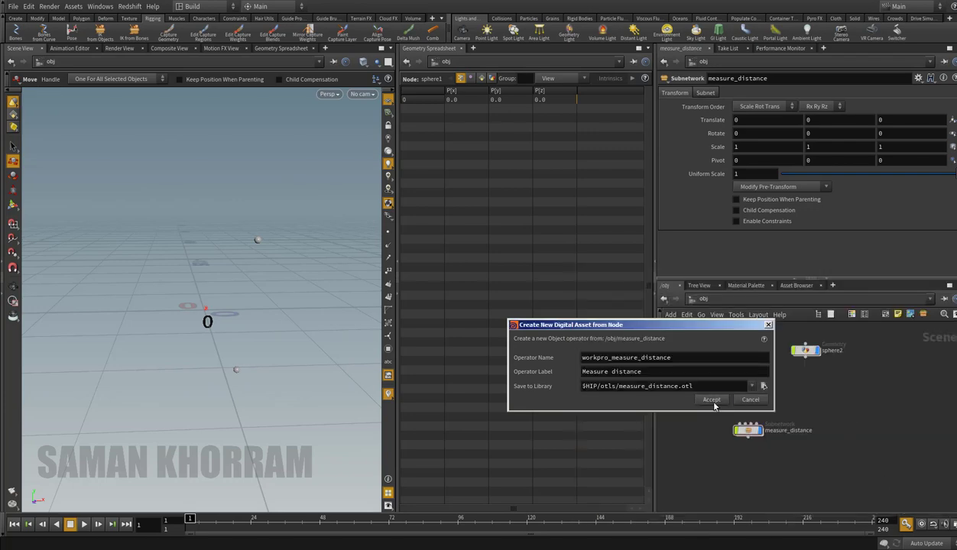
pyautogui.click(712, 400)
pyautogui.click(755, 510)
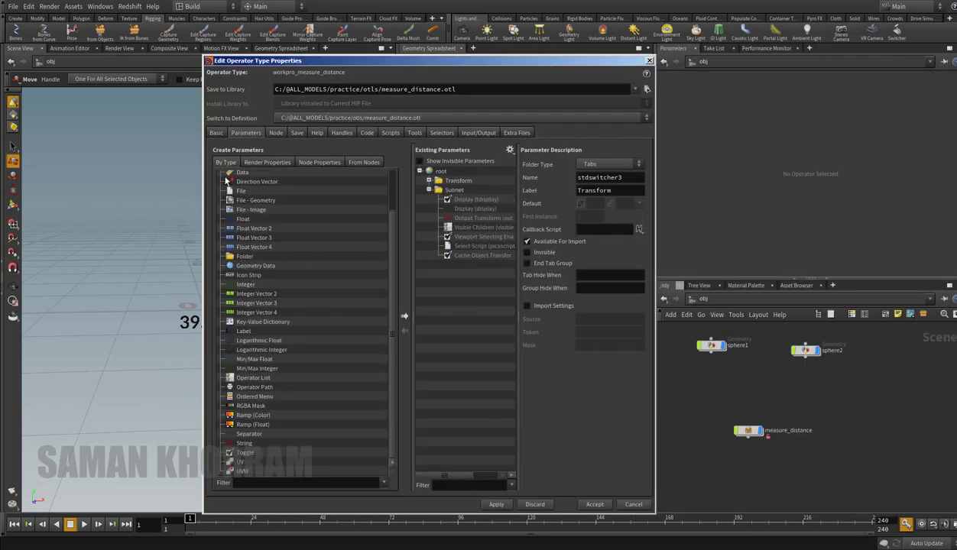
# - Add a folder parameter named and labelled options to the asset, apply, and accept the properties
pyautogui.scroll(2, 243, 293)
pyautogui.moveTo(245, 293); pyautogui.dragTo(468, 185)
pyautogui.write('options')
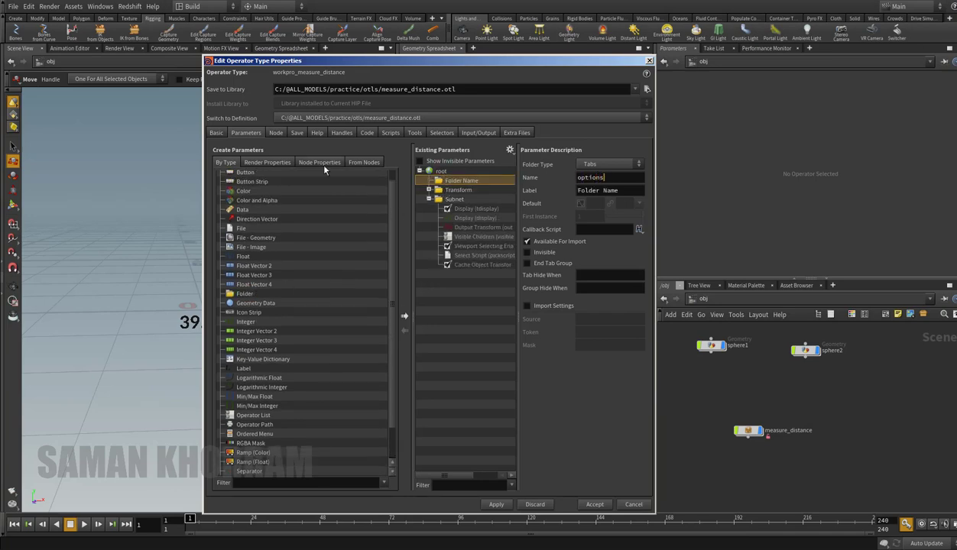
pyautogui.press('Tab')
pyautogui.write('optio')
pyautogui.write('ns')
pyautogui.click(588, 505)
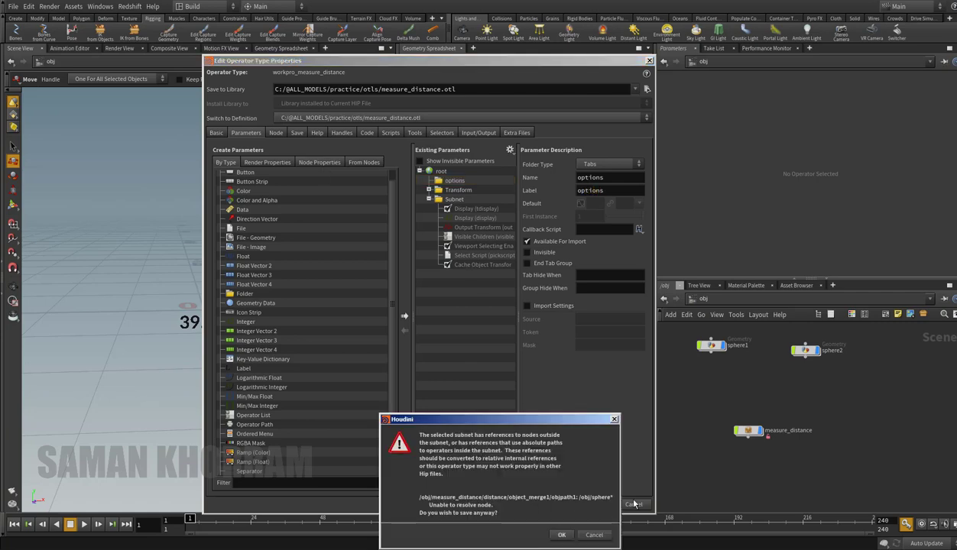
pyautogui.click(561, 535)
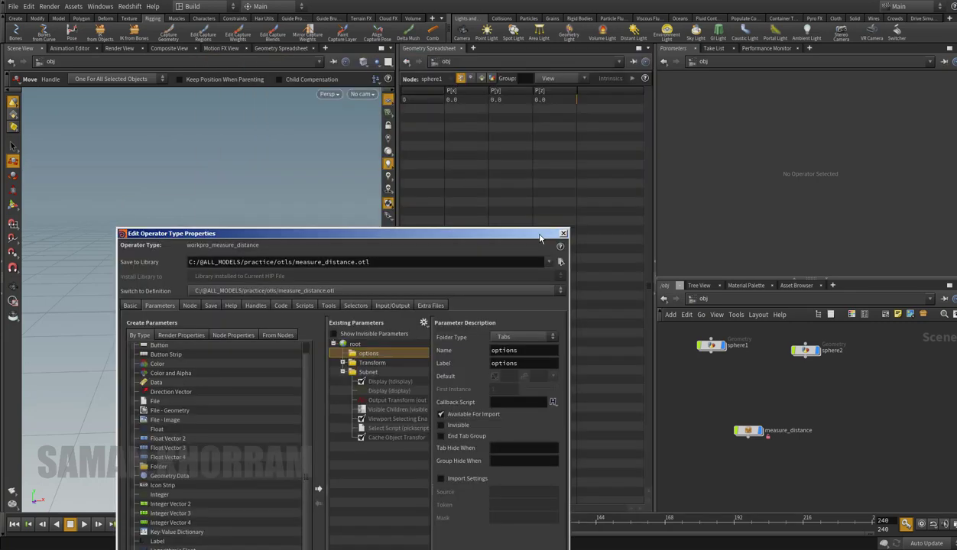
pyautogui.moveTo(629, 67); pyautogui.dragTo(635, 84)
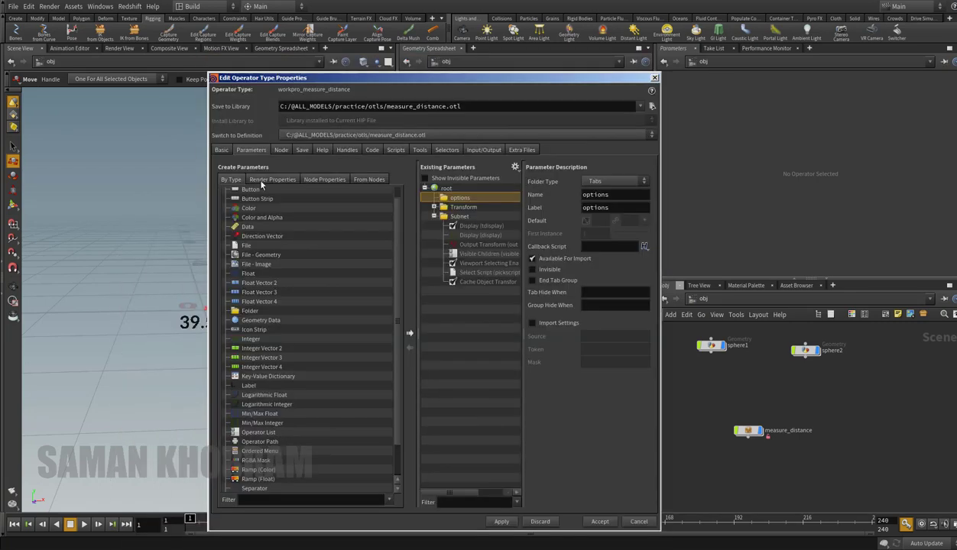
pyautogui.click(221, 150)
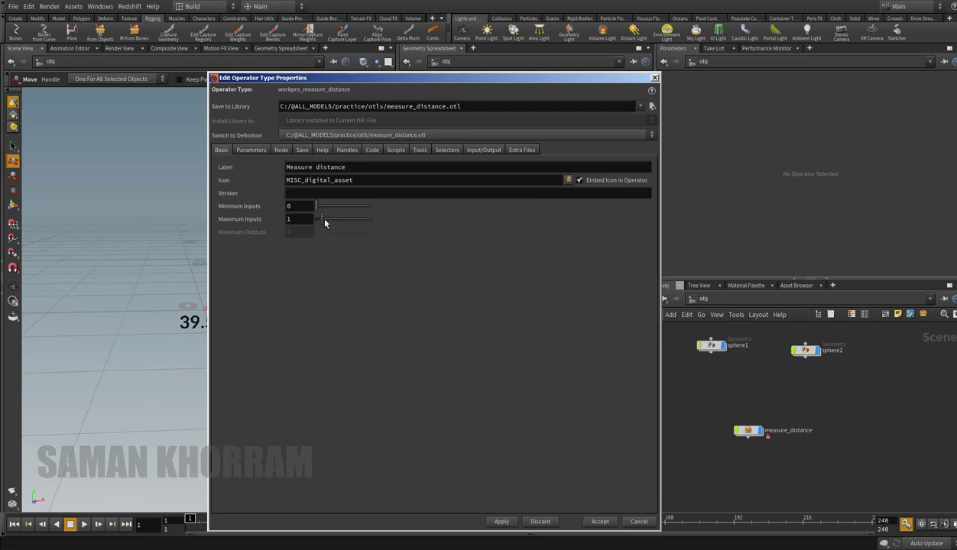
pyautogui.click(599, 522)
# - Wire sphere1 and sphere2 into the measure_distance asset's first and second inputs
pyautogui.click(654, 523)
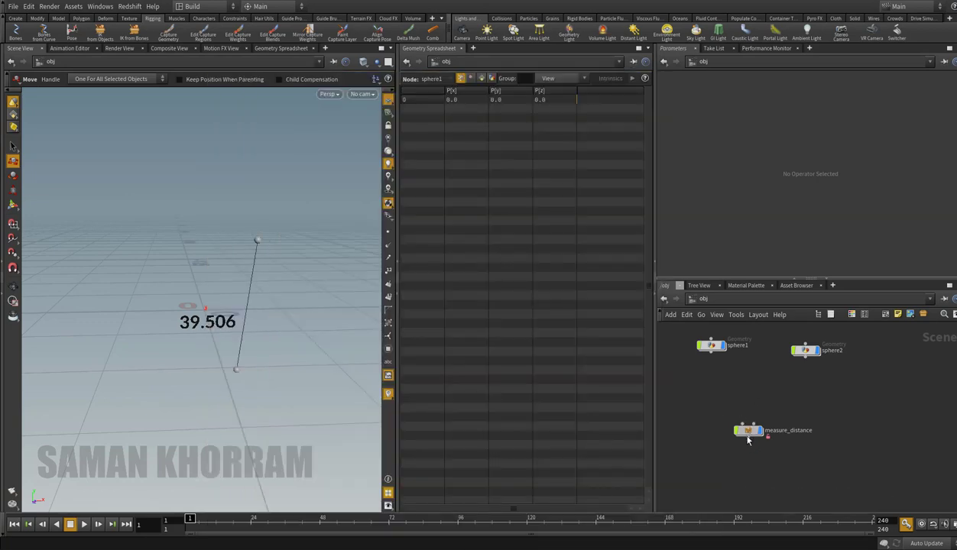
pyautogui.moveTo(711, 346); pyautogui.dragTo(712, 359)
pyautogui.click(712, 361)
pyautogui.click(711, 365)
pyautogui.click(737, 427)
pyautogui.click(805, 356)
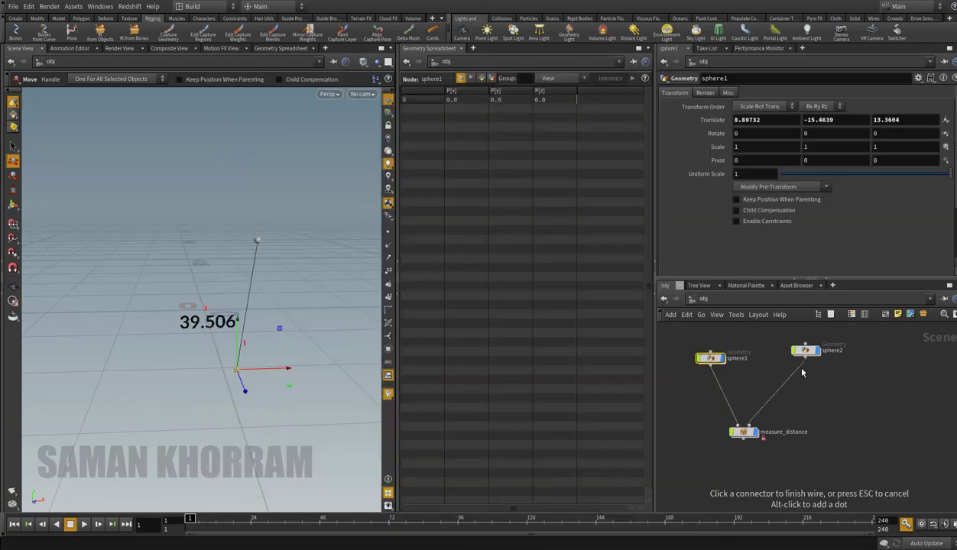
pyautogui.click(748, 432)
# - Inside the asset, add a Null under Sub-Network Input #1 and a copy under input #2
pyautogui.doubleClick(746, 434)
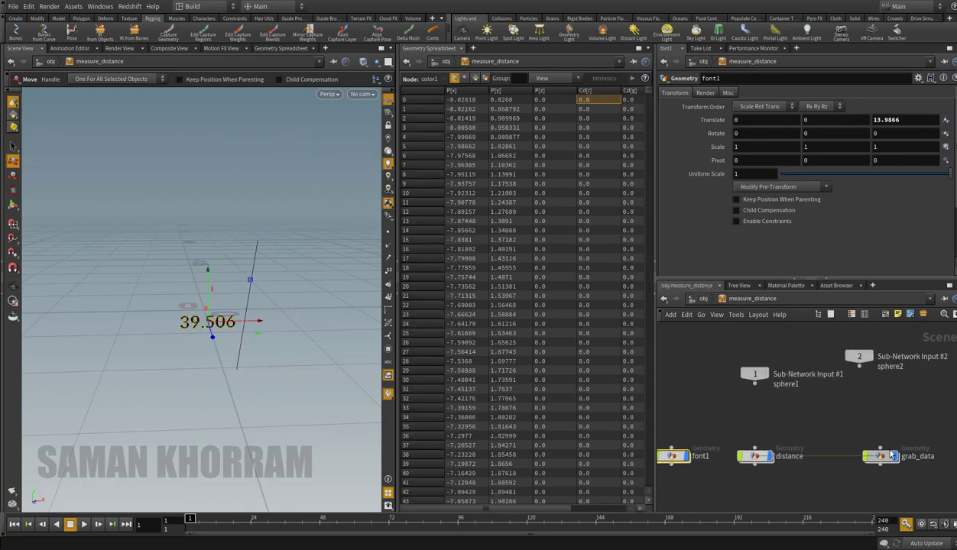
pyautogui.moveTo(757, 376); pyautogui.dragTo(736, 366)
pyautogui.press('Tab')
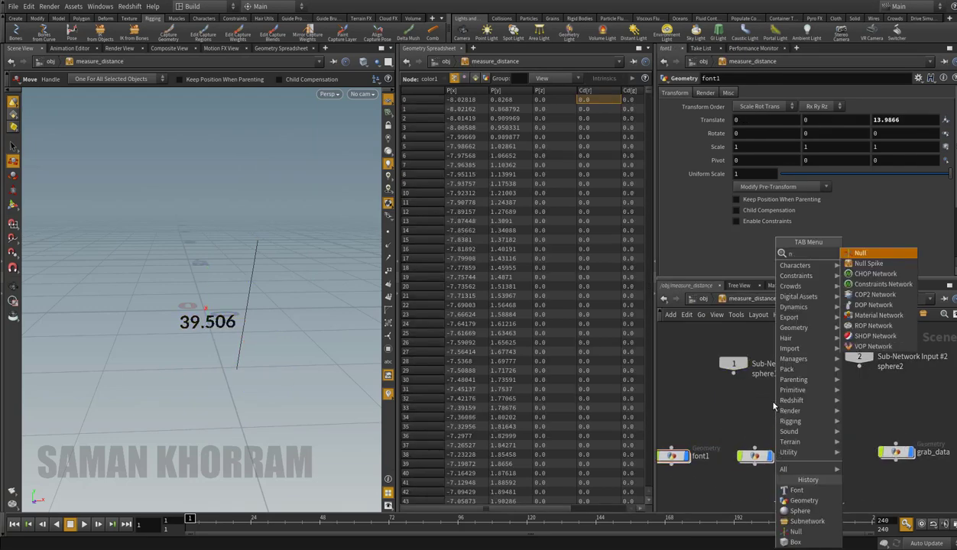
pyautogui.write('n')
pyautogui.click(862, 263)
pyautogui.click(733, 411)
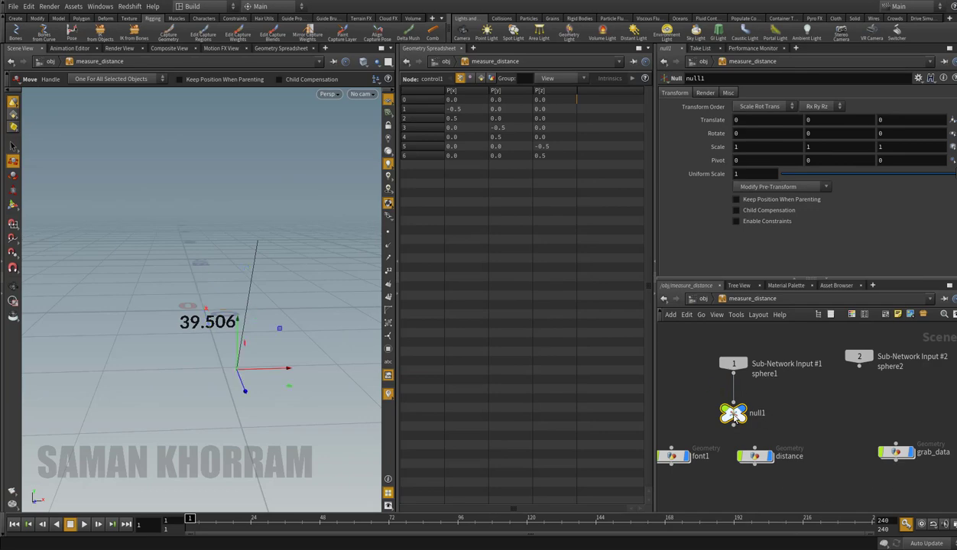
pyautogui.hotkey('ctrl', 'c')
pyautogui.hotkey('ctrl', 'v')
pyautogui.moveTo(859, 366); pyautogui.dragTo(859, 402)
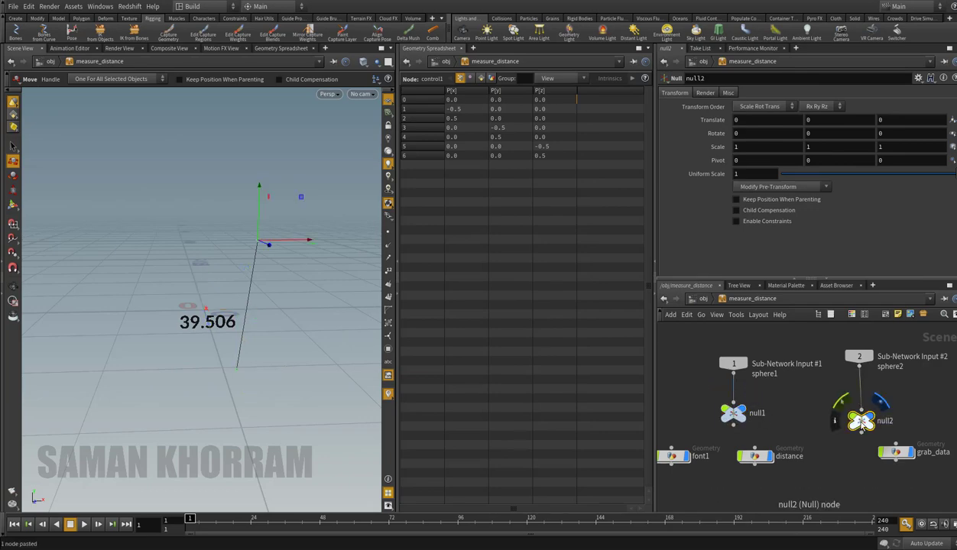
# - Rename the nulls input1 and input2 and align them under their subnet inputs
pyautogui.doubleClick(755, 413)
pyautogui.write('input1')
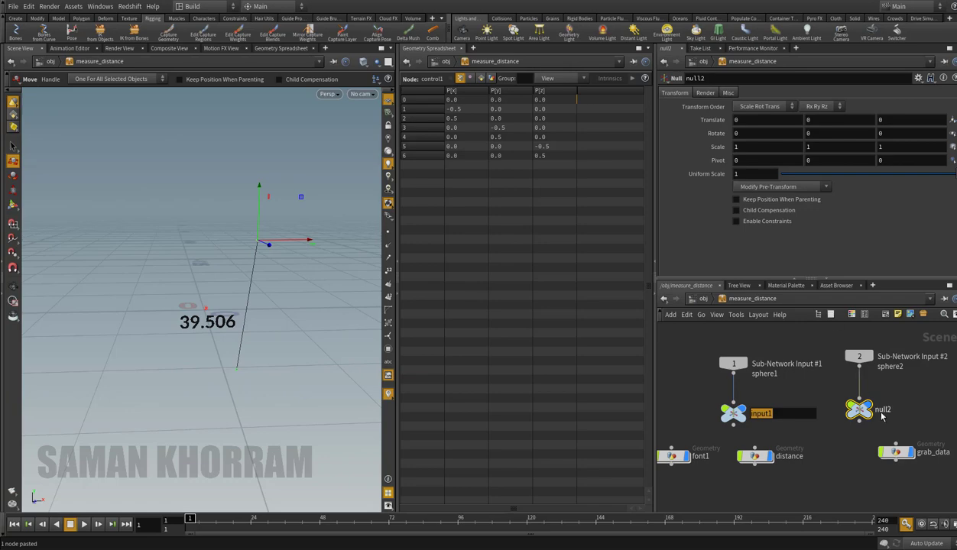
pyautogui.doubleClick(883, 410)
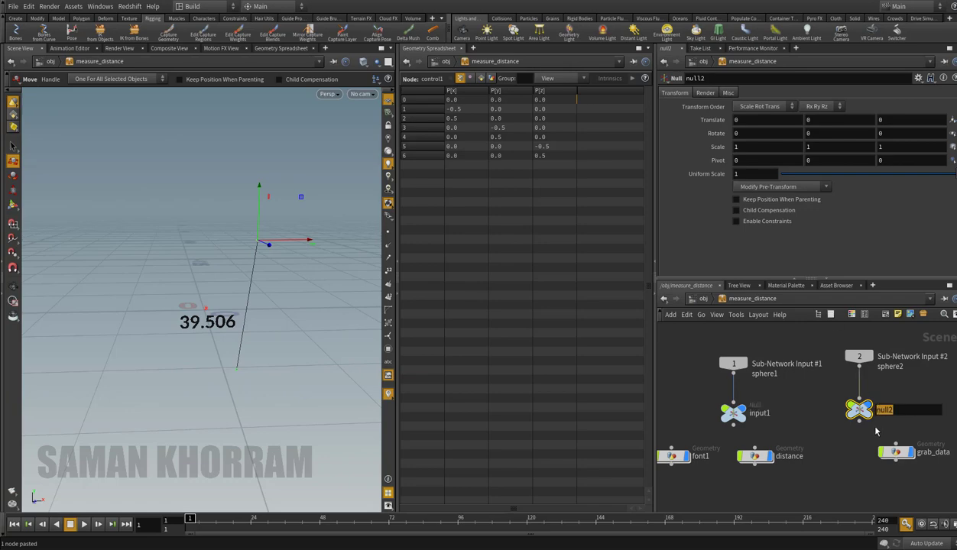
pyautogui.write('input2')
pyautogui.press('Return')
pyautogui.moveTo(825, 404); pyautogui.dragTo(827, 384, button='middle')
pyautogui.moveTo(861, 389); pyautogui.dragTo(862, 378)
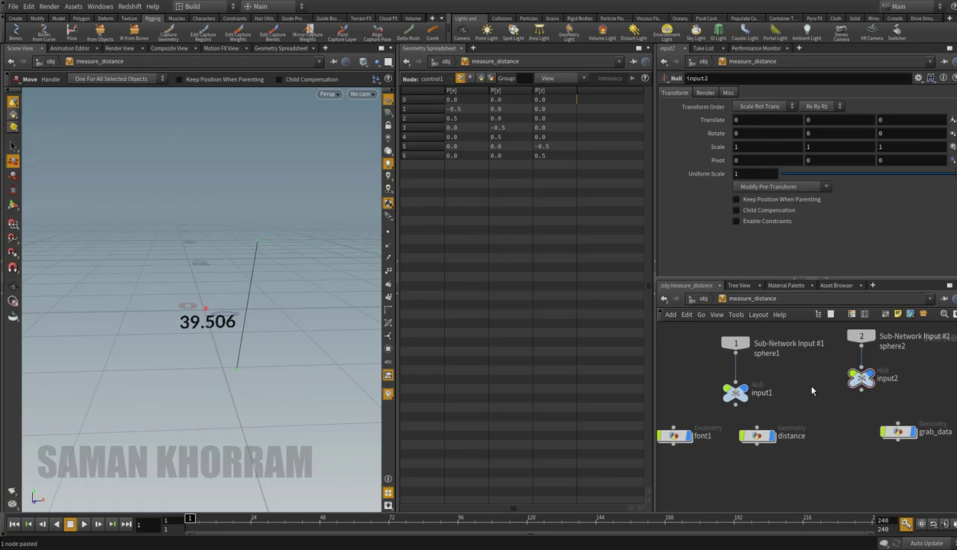
pyautogui.moveTo(736, 393); pyautogui.dragTo(736, 384)
# - Set object_merge1's object path inside the distance node to a relative path to input1
pyautogui.click(756, 436)
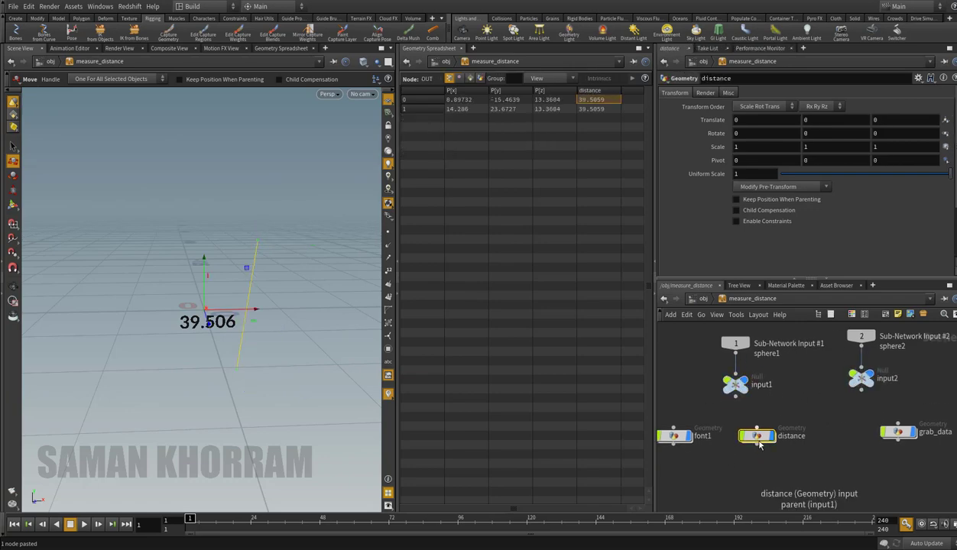
pyautogui.doubleClick(755, 436)
pyautogui.click(791, 356)
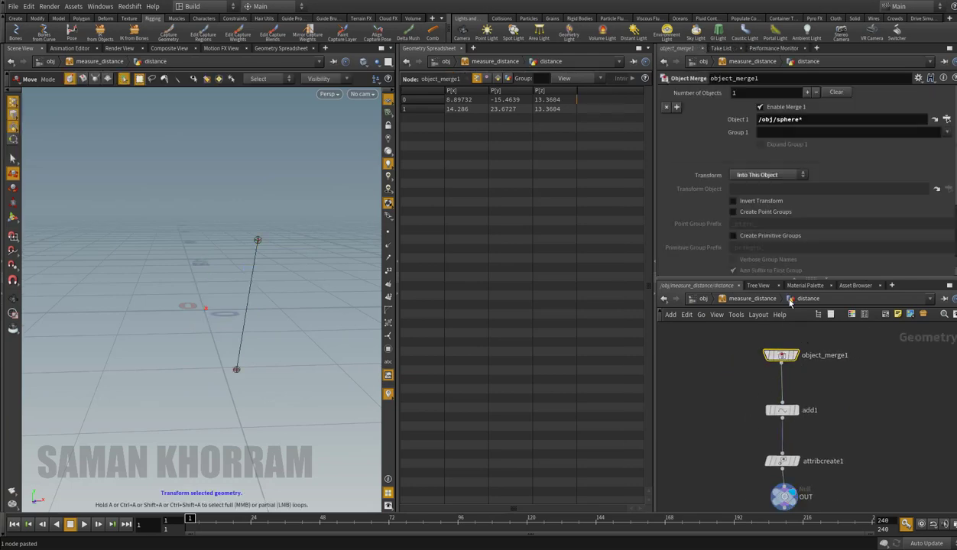
pyautogui.doubleClick(792, 122)
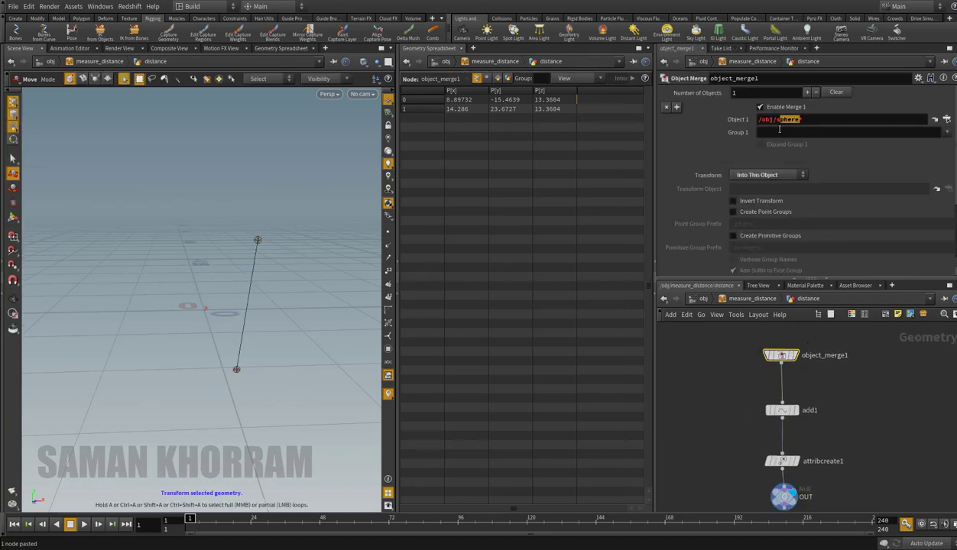
pyautogui.click(946, 120)
pyautogui.click(811, 101)
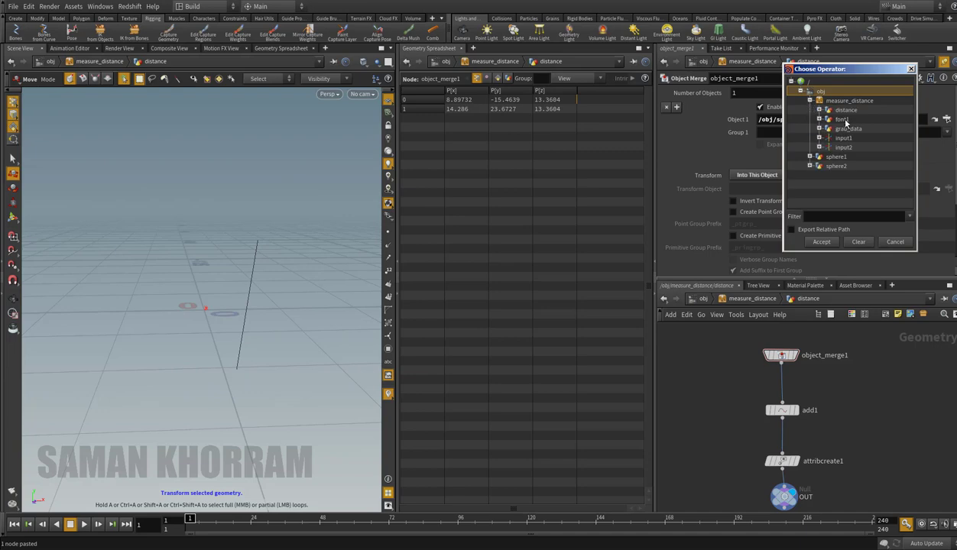
pyautogui.click(846, 137)
pyautogui.click(795, 230)
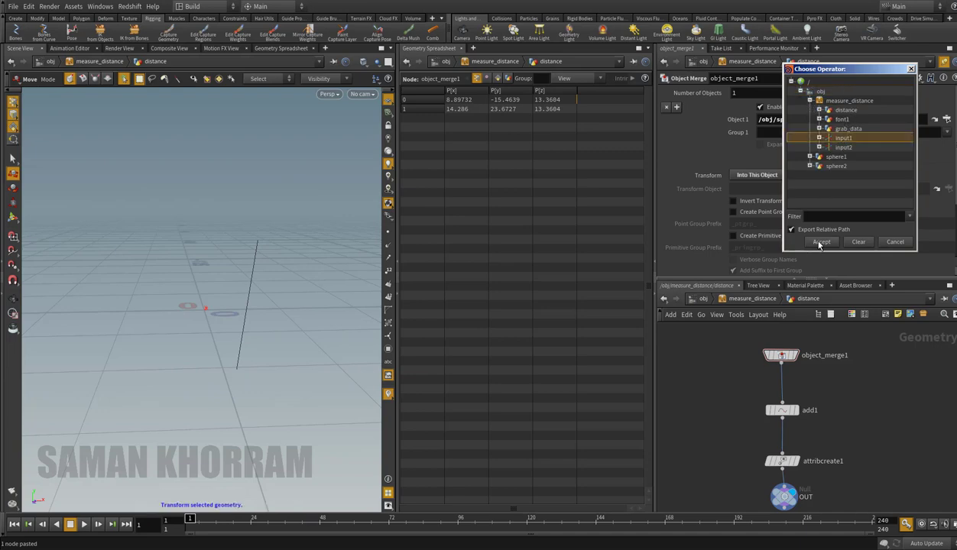
pyautogui.click(821, 242)
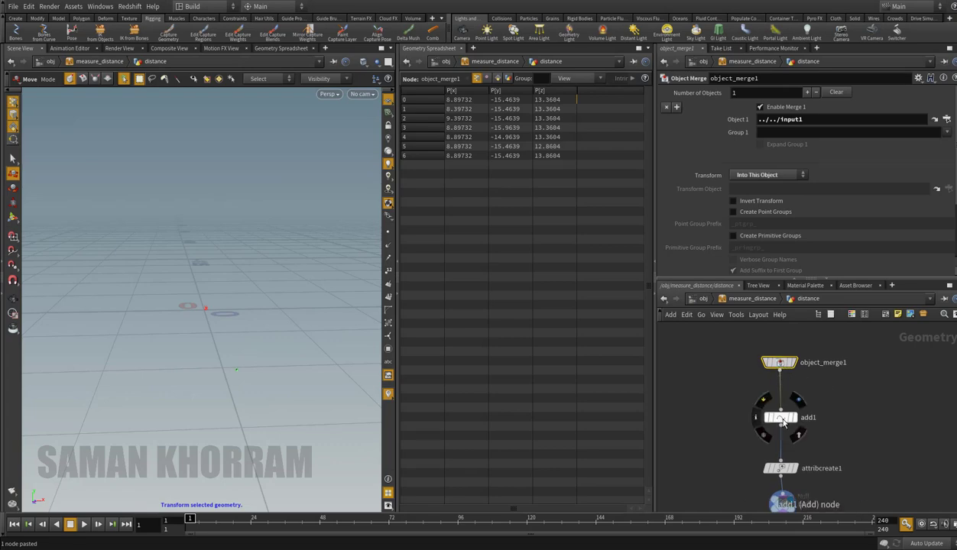
pyautogui.moveTo(780, 355)
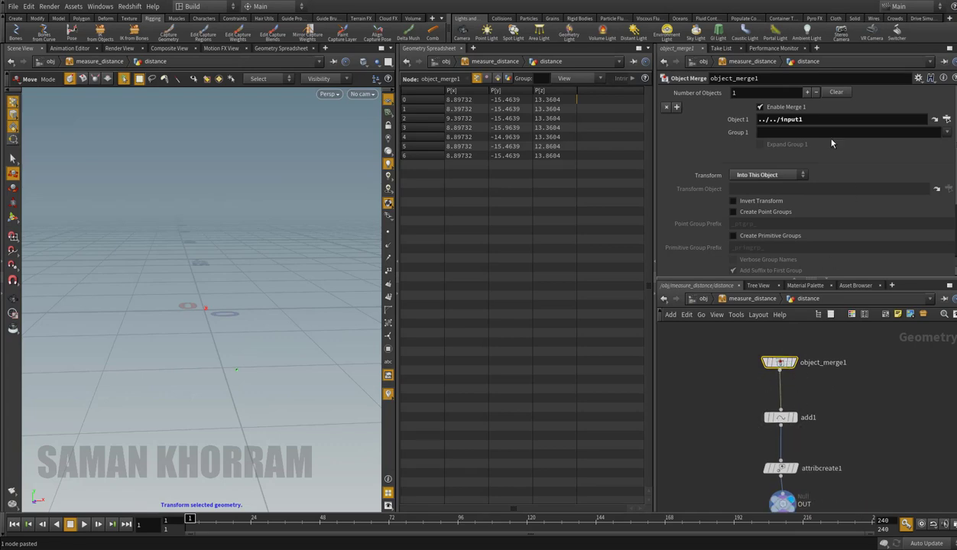
# - Point the merge at input1/point1, then change it to the wildcard ../../input*/point1
pyautogui.click(946, 119)
pyautogui.click(819, 137)
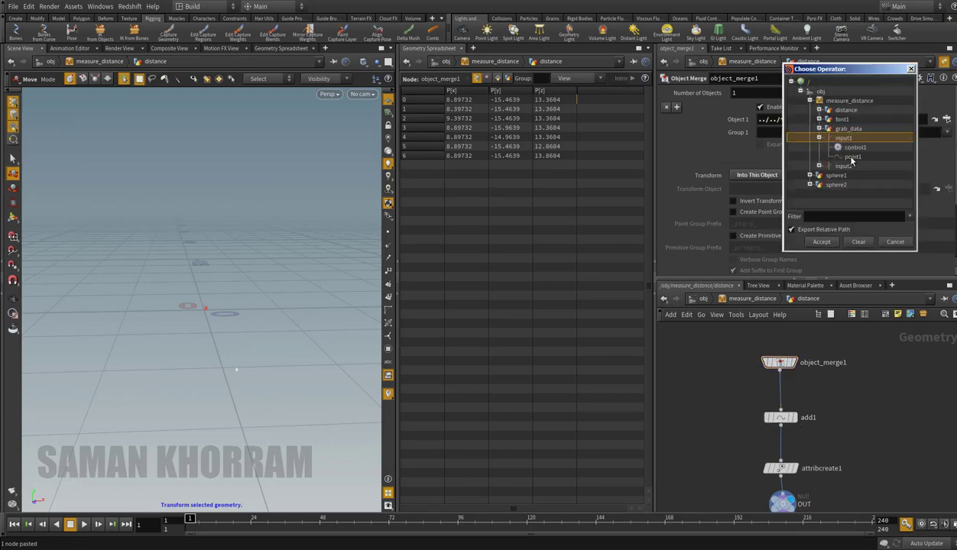
pyautogui.click(843, 153)
pyautogui.click(816, 241)
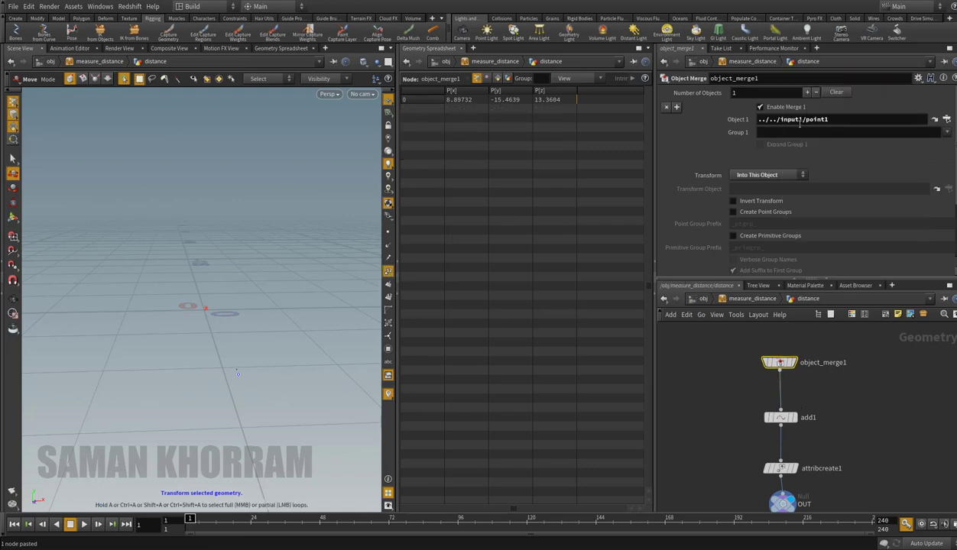
pyautogui.moveTo(796, 120); pyautogui.dragTo(802, 120)
pyautogui.press('Return')
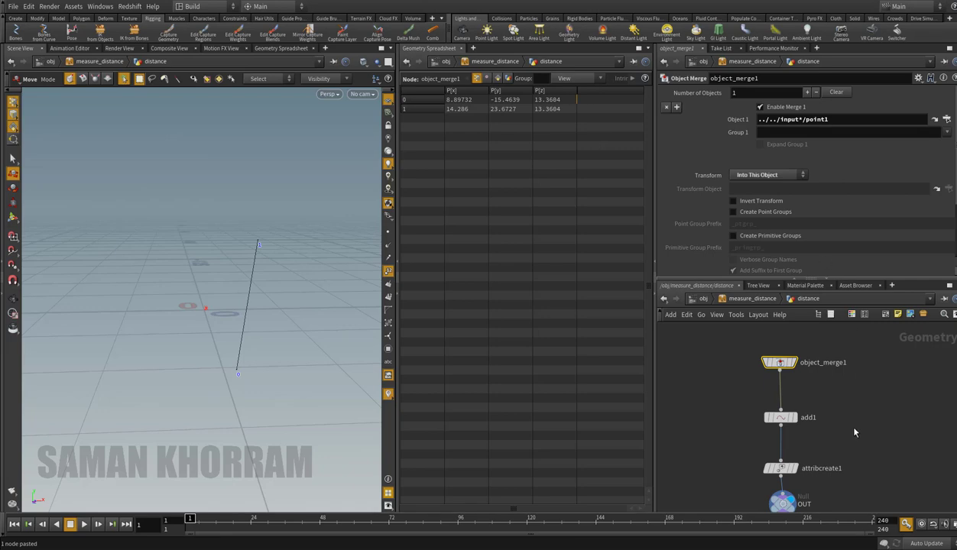
pyautogui.press('Down')
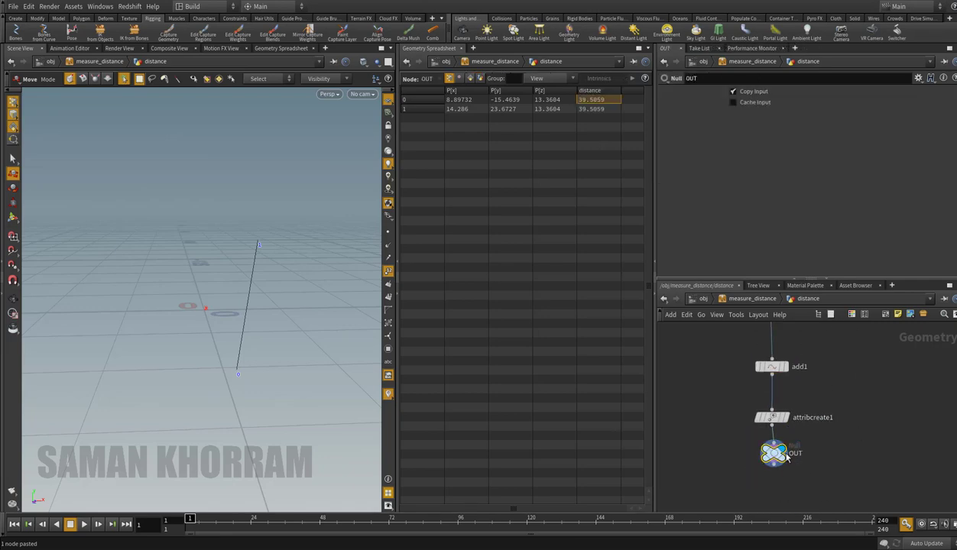
# - Move sphere1 and sphere2 at /obj so the distance readout shows 42.478
pyautogui.press('u')
pyautogui.press('u')
pyautogui.click(711, 358)
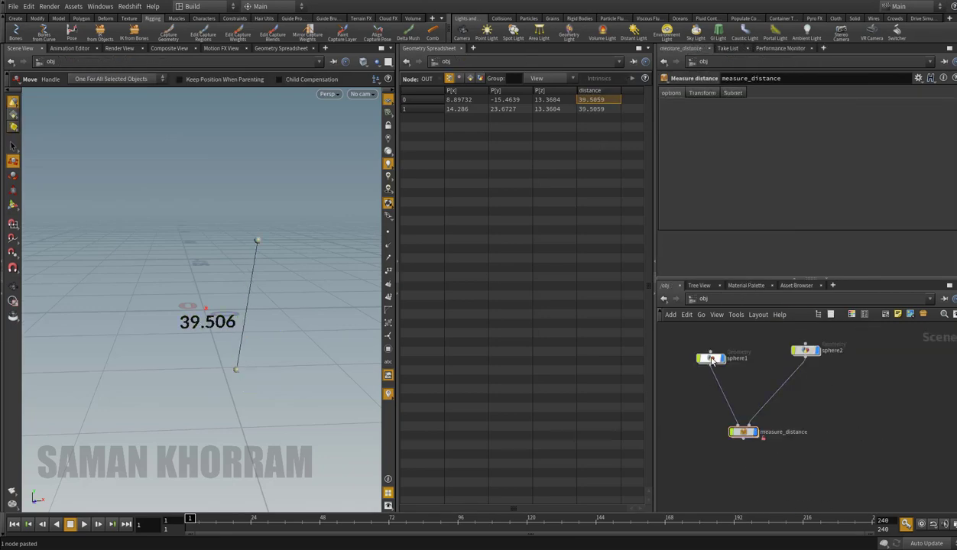
pyautogui.moveTo(289, 370)
pyautogui.mouseDown()
pyautogui.moveTo(331, 370)
pyautogui.moveTo(235, 395)
pyautogui.mouseUp()
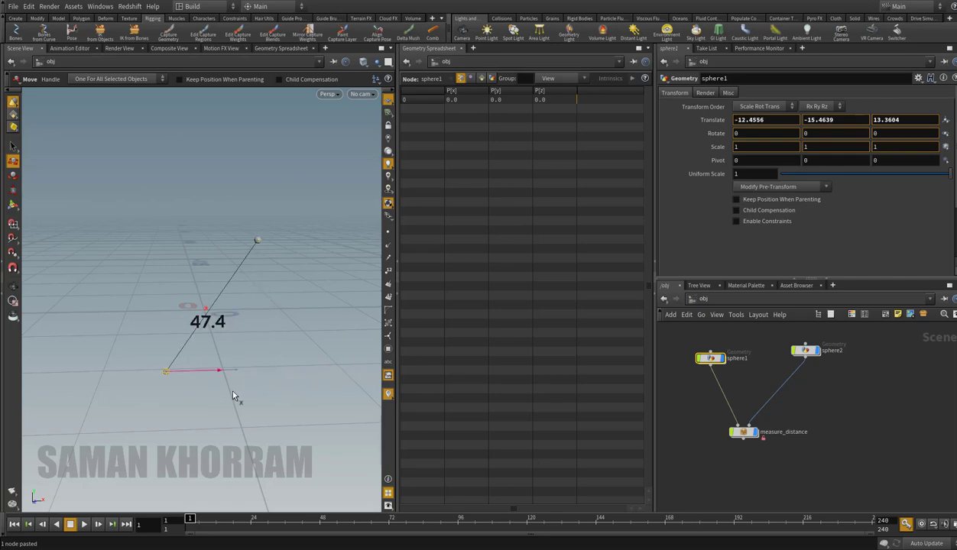
pyautogui.click(256, 241)
pyautogui.moveTo(309, 242); pyautogui.dragTo(237, 243)
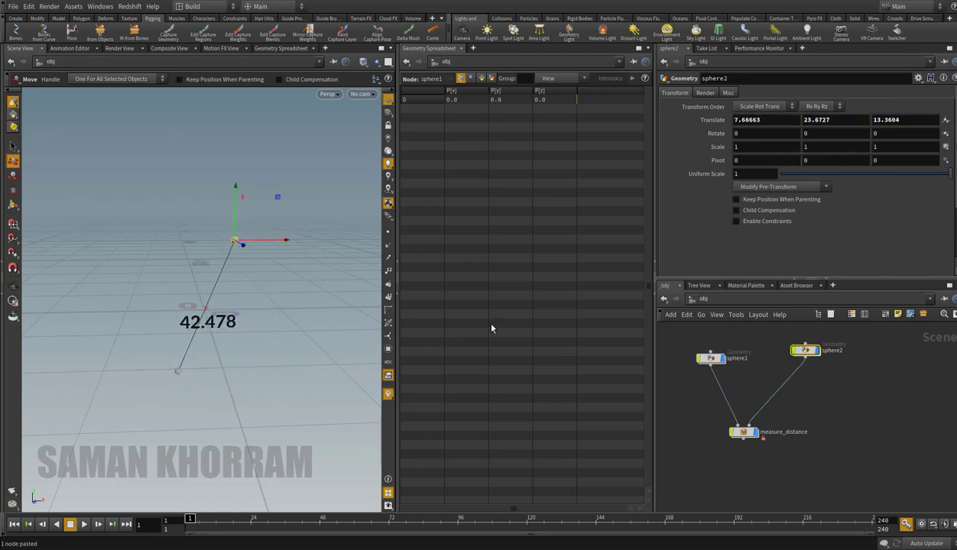
pyautogui.click(745, 432)
pyautogui.moveTo(744, 431); pyautogui.dragTo(748, 449, button='middle')
# - Open the measure_distance asset's Type Properties on the Parameters tab
pyautogui.click(748, 448)
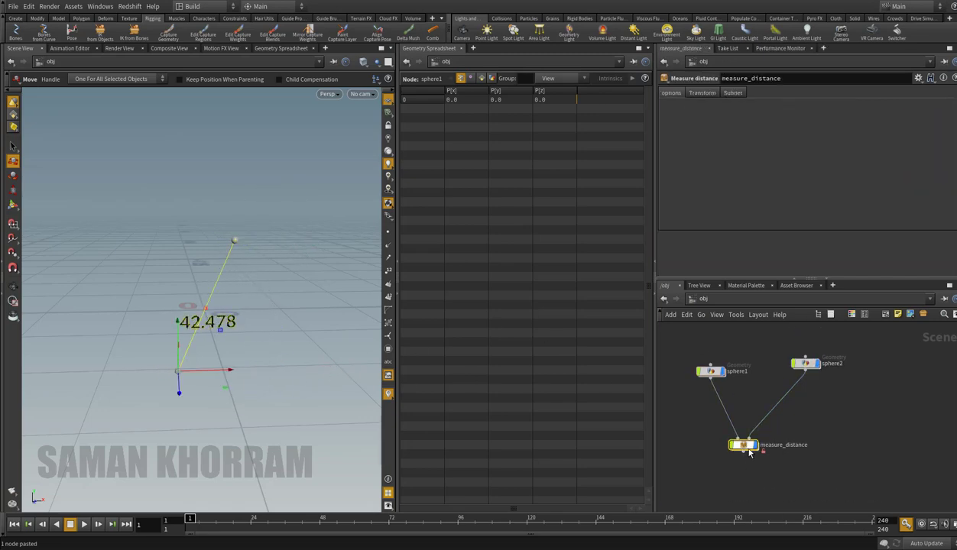
pyautogui.rightClick(748, 448)
pyautogui.click(780, 533)
pyautogui.moveTo(395, 82)
pyautogui.mouseDown()
pyautogui.moveTo(456, 80)
pyautogui.moveTo(328, 60)
pyautogui.mouseUp()
pyautogui.click(309, 152)
# - Add a Float parameter named grab_distance to the options folder and save the asset despite the warning
pyautogui.click(364, 195)
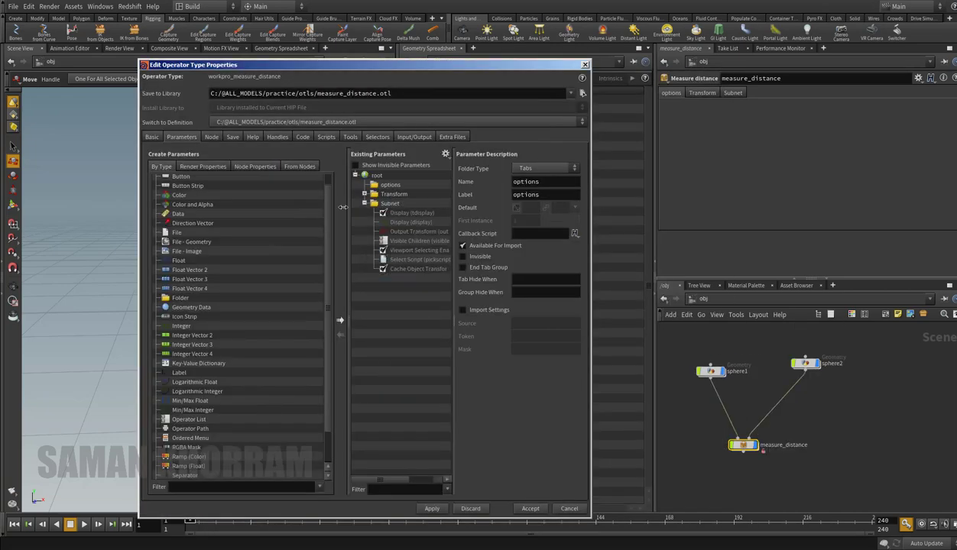
pyautogui.moveTo(175, 264); pyautogui.dragTo(389, 185)
pyautogui.write('grab_distance')
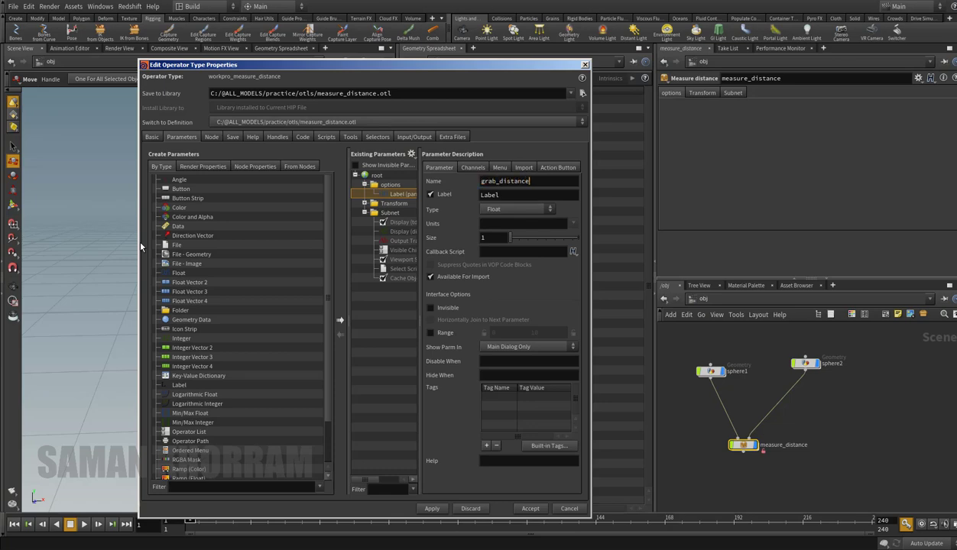
pyautogui.press('Return')
pyautogui.click(529, 508)
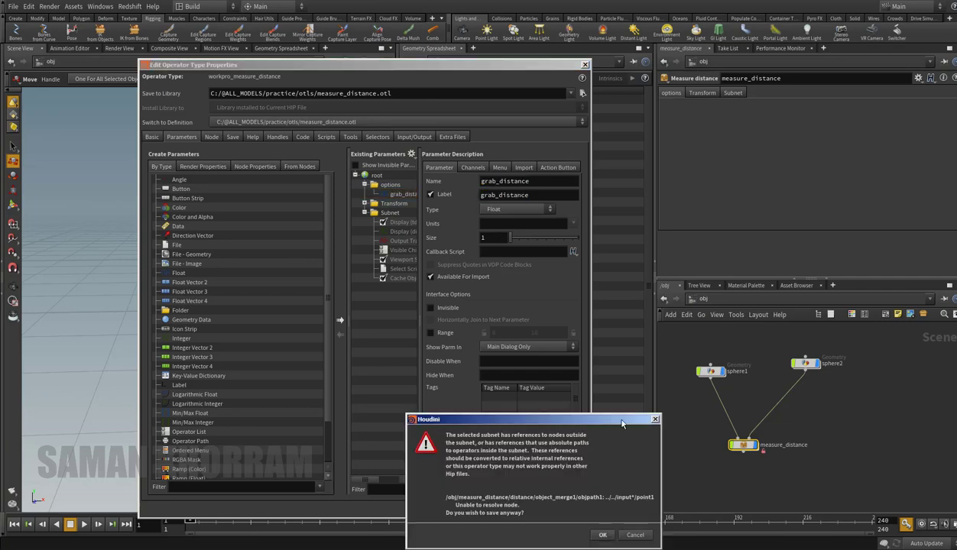
pyautogui.click(603, 535)
# - Copy the grab distance parameter from the font1 node inside the asset
pyautogui.rightClick(741, 444)
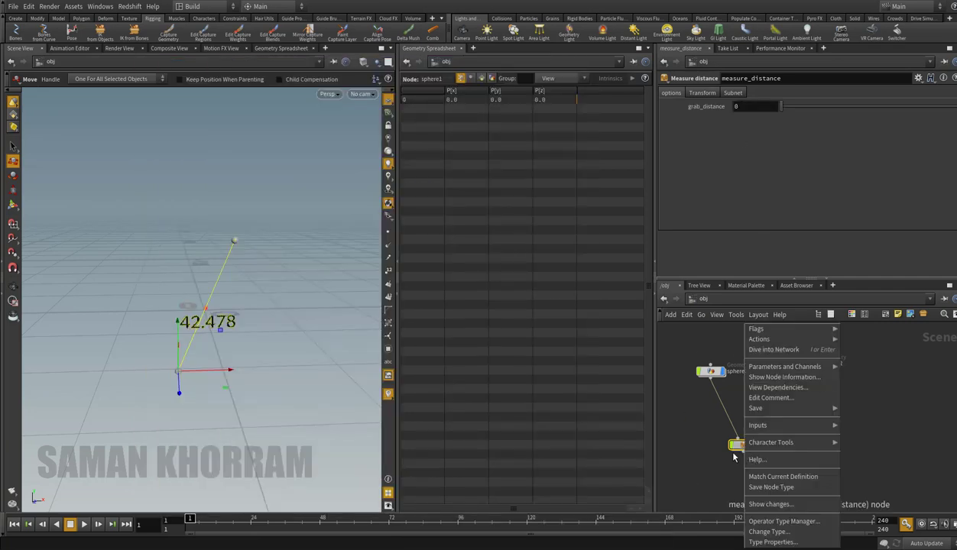
pyautogui.doubleClick(745, 444)
pyautogui.doubleClick(699, 434)
pyautogui.click(751, 389)
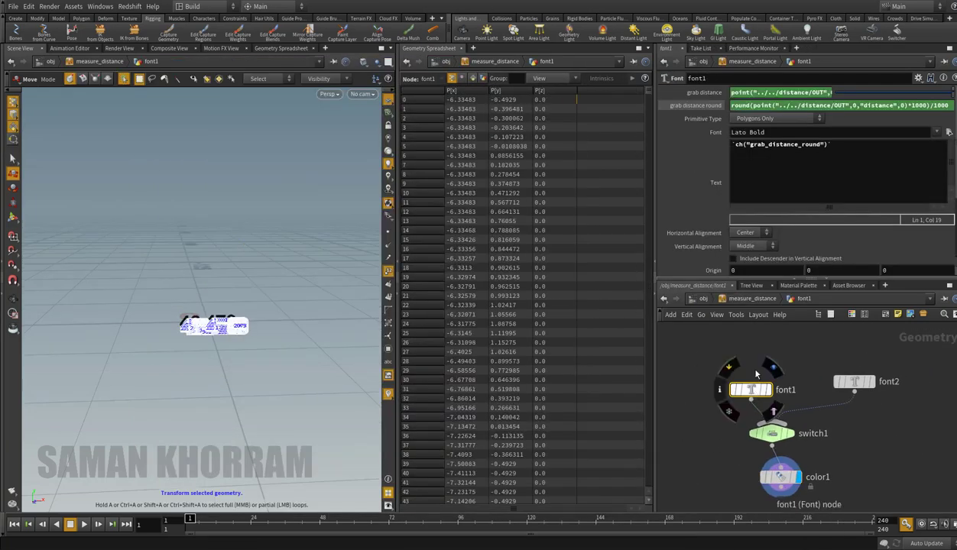
pyautogui.click(703, 92)
pyautogui.click(703, 106)
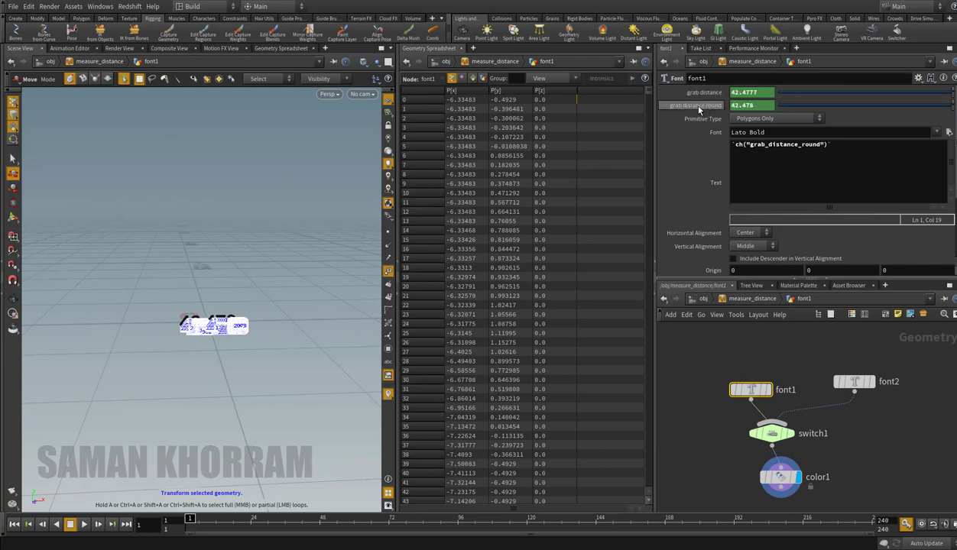
pyautogui.rightClick(704, 109)
pyautogui.press('Escape')
pyautogui.rightClick(704, 95)
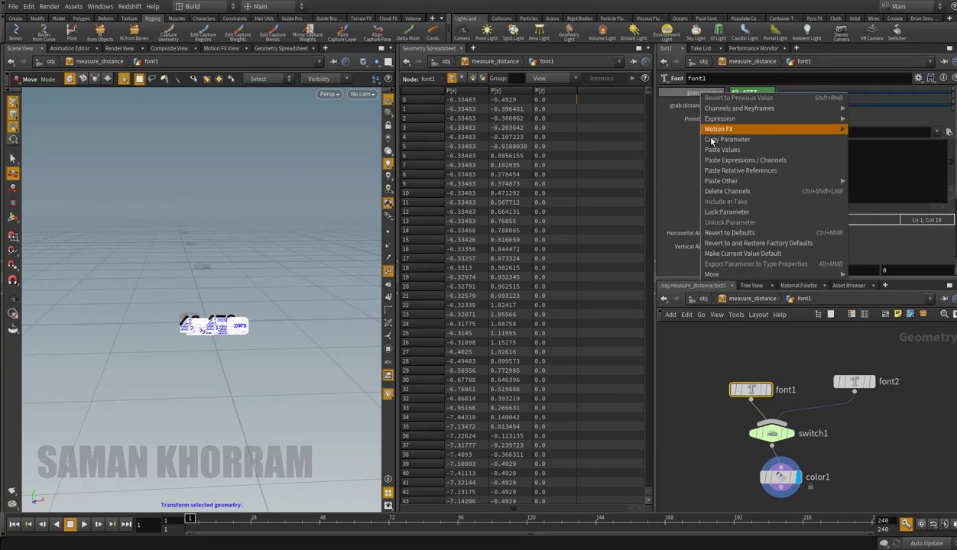
pyautogui.click(721, 140)
# - Paste it as a relative reference onto measure_distance's grab_distance parameter at object level
pyautogui.click(766, 300)
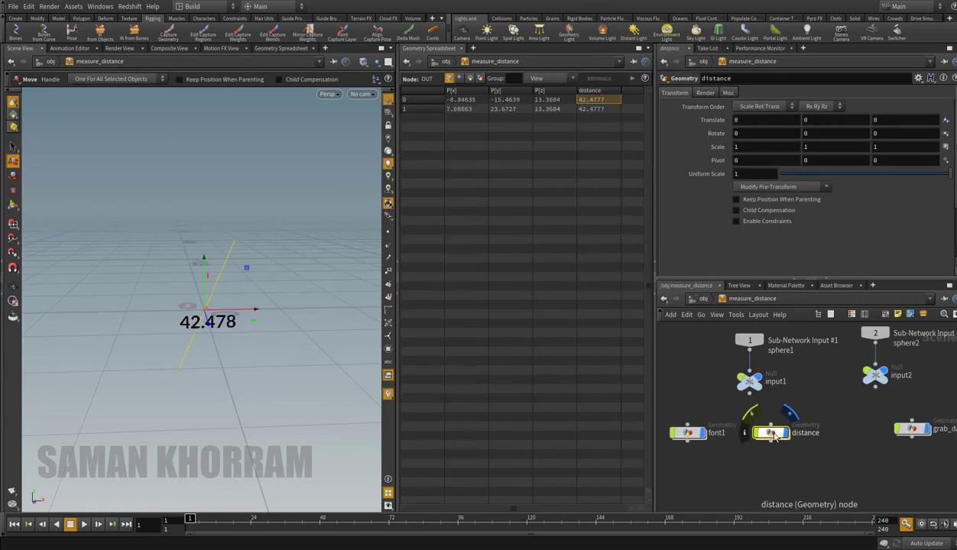
pyautogui.doubleClick(760, 432)
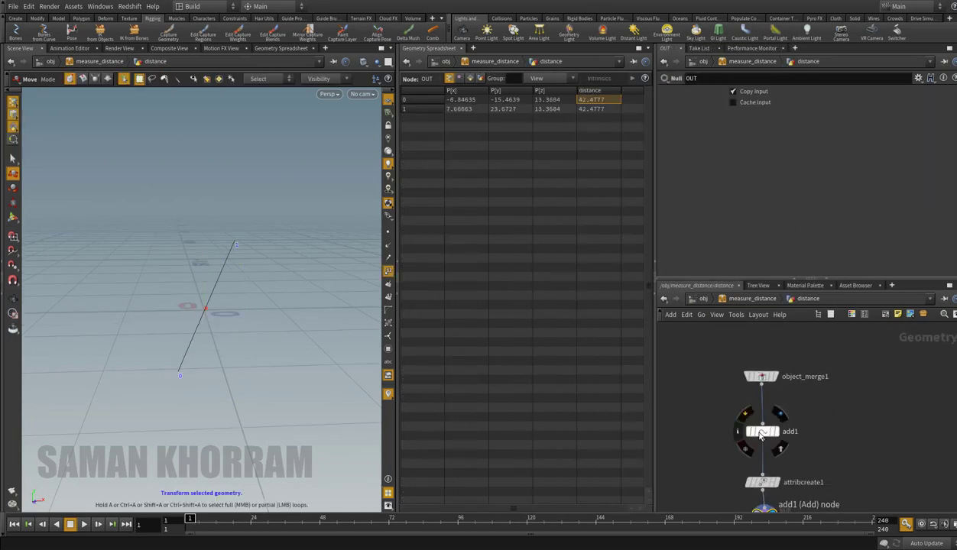
pyautogui.press('u')
pyautogui.rightClick(697, 115)
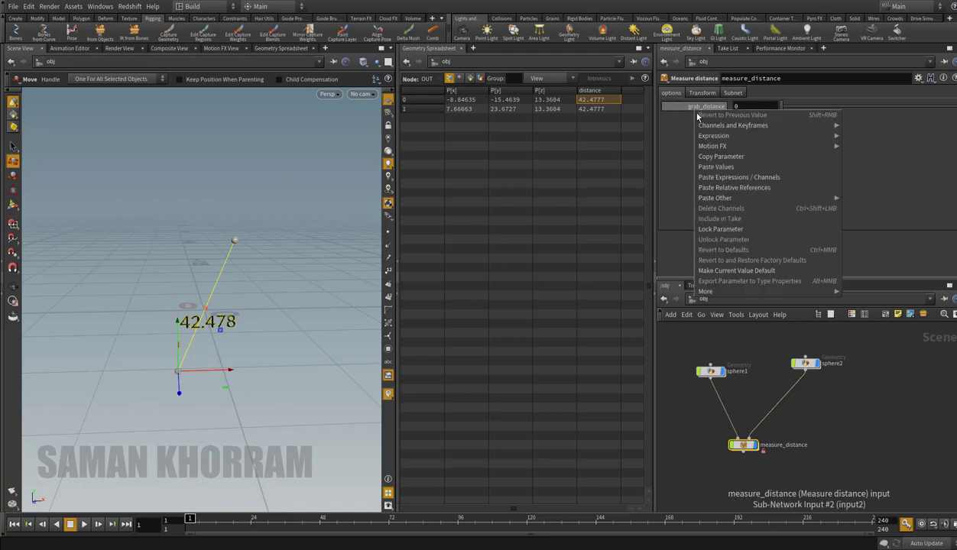
pyautogui.click(733, 188)
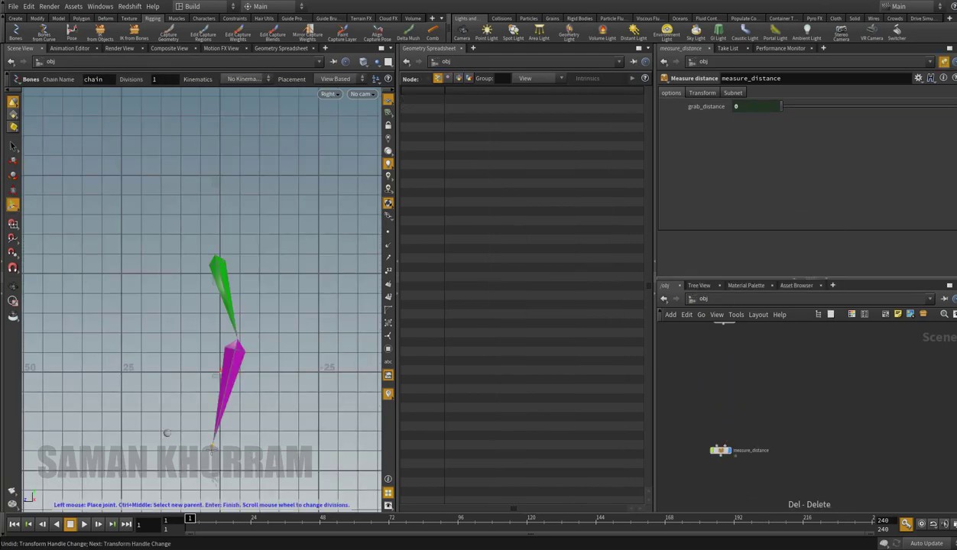
# - Finish the two-bone chain and give it an IK With Twist Affector solver
pyautogui.rightClick(212, 444)
pyautogui.click(213, 407)
pyautogui.rightClick(120, 364)
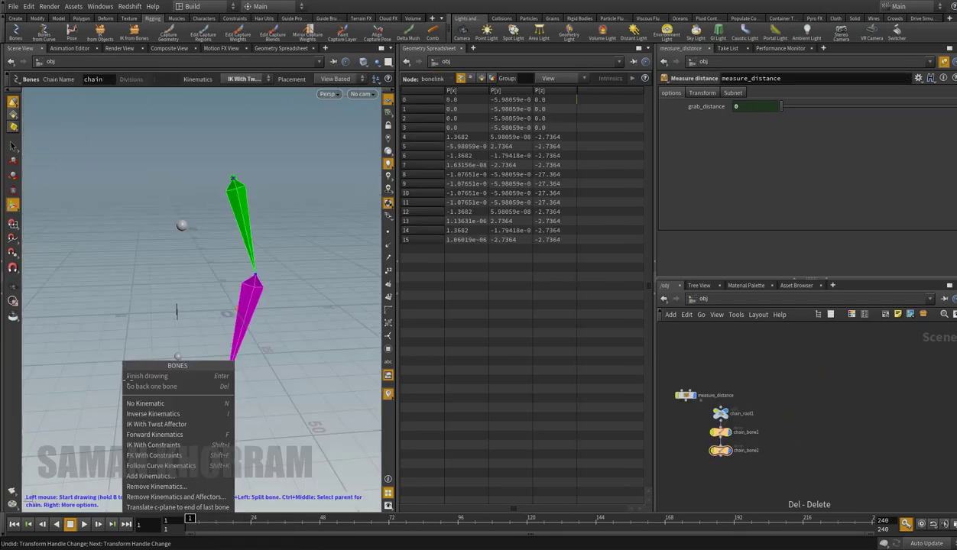
pyautogui.click(153, 464)
pyautogui.click(238, 321)
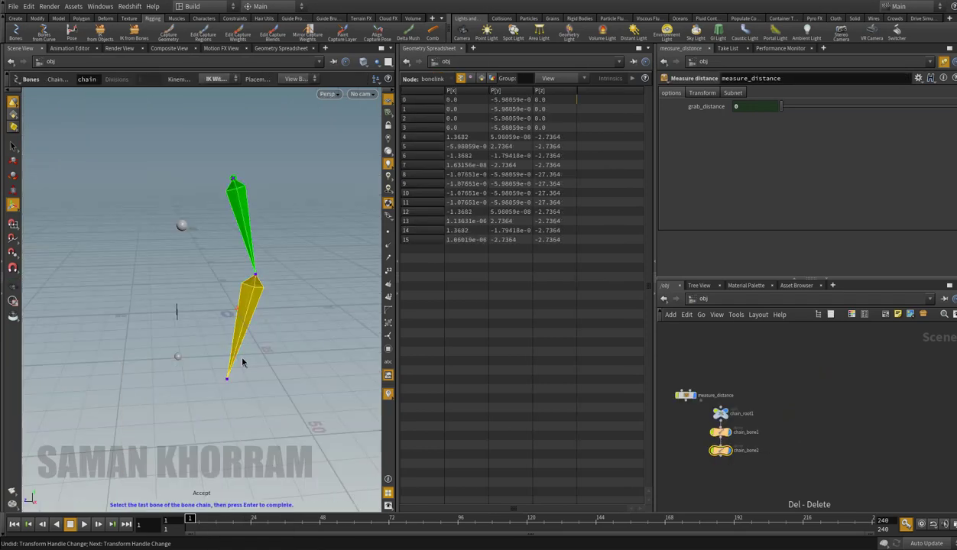
pyautogui.press('Return')
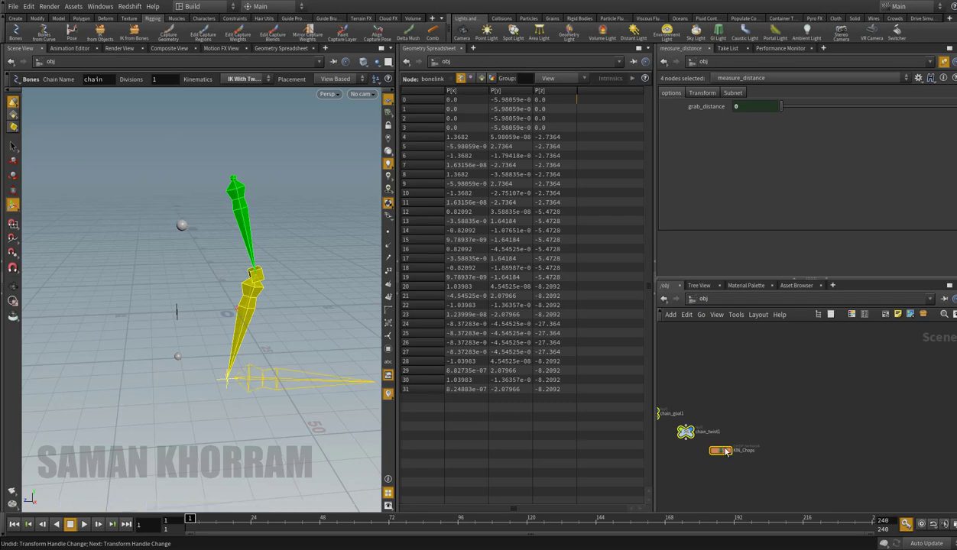
pyautogui.press('Escape')
# - Move the IK goal chain_goal1 up and to the left
pyautogui.click(764, 405)
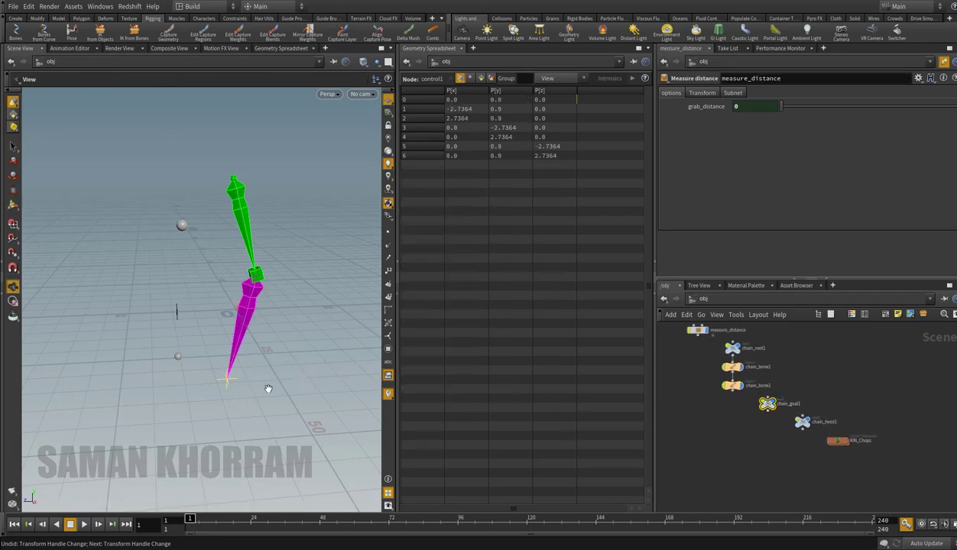
pyautogui.press('t')
pyautogui.moveTo(227, 378); pyautogui.dragTo(202, 348)
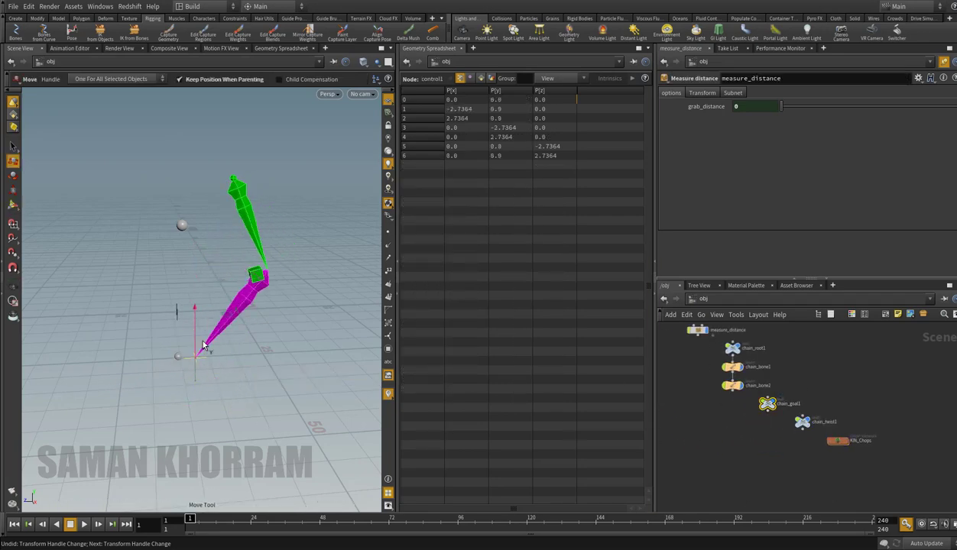
# - Wire chain_root1 and chain_goal1 into measure_distance's two inputs
pyautogui.moveTo(732, 409); pyautogui.dragTo(758, 445, button='middle')
pyautogui.moveTo(725, 368); pyautogui.dragTo(704, 452)
pyautogui.click(708, 445)
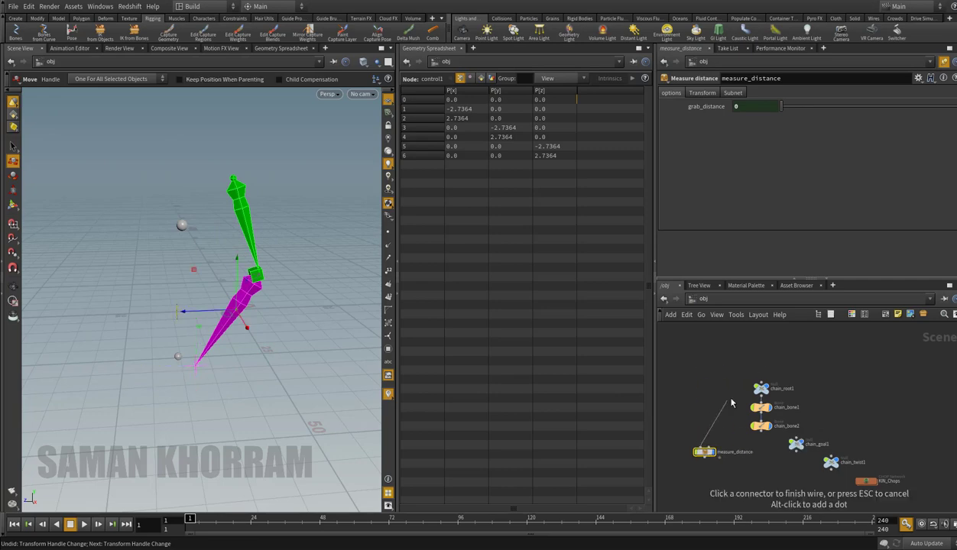
pyautogui.click(756, 389)
pyautogui.click(707, 446)
pyautogui.click(791, 446)
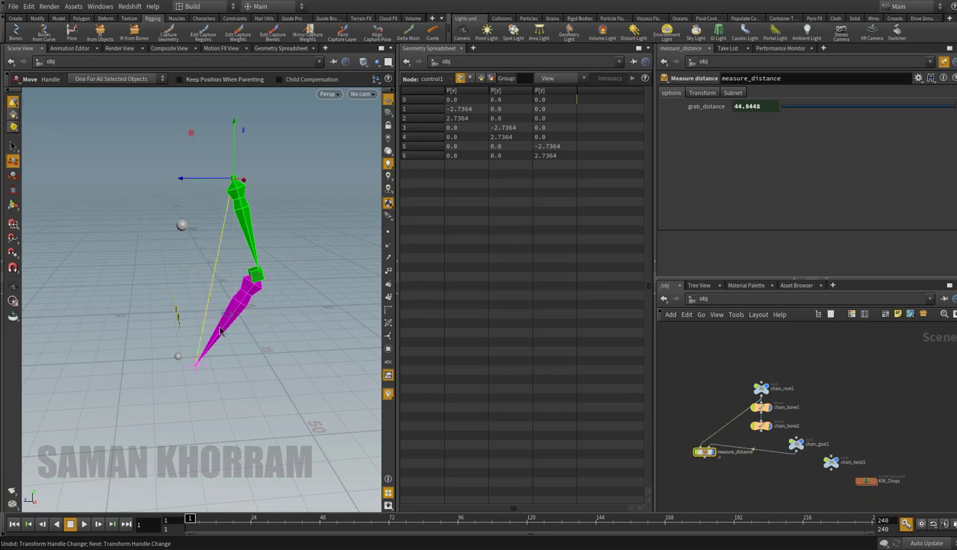
pyautogui.moveTo(220, 330)
pyautogui.mouseDown()
pyautogui.moveTo(196, 365)
pyautogui.moveTo(243, 339)
pyautogui.moveTo(234, 351)
pyautogui.moveTo(192, 321)
pyautogui.mouseUp()
# - In measure_distance's Type Properties, expose font1's Translate and Rotate as asset parameters
pyautogui.press('Escape')
pyautogui.rightClick(704, 452)
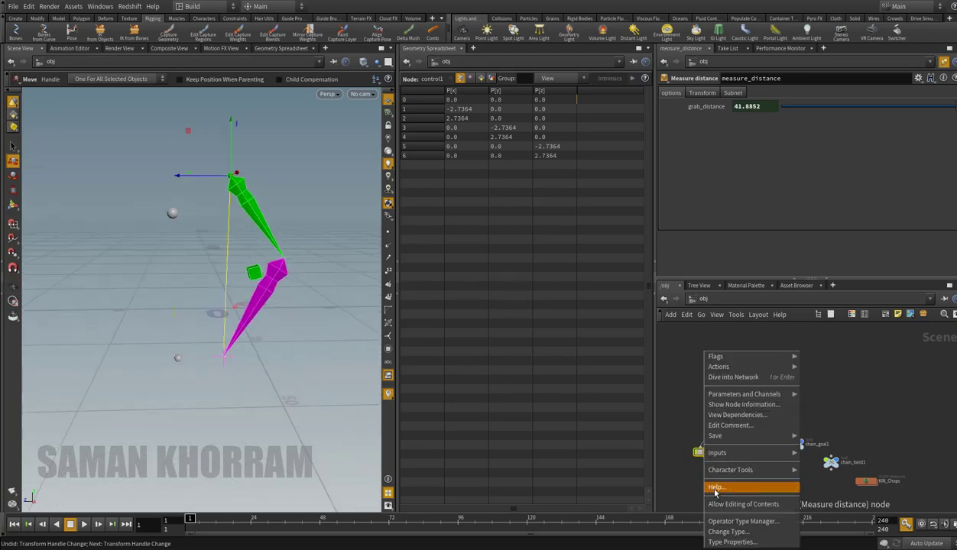
pyautogui.click(714, 377)
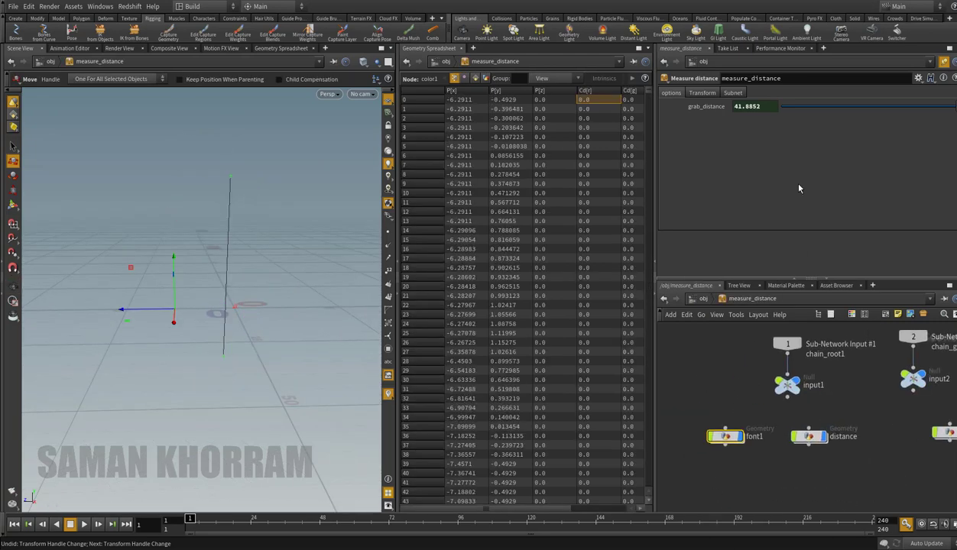
pyautogui.press('u')
pyautogui.rightClick(701, 451)
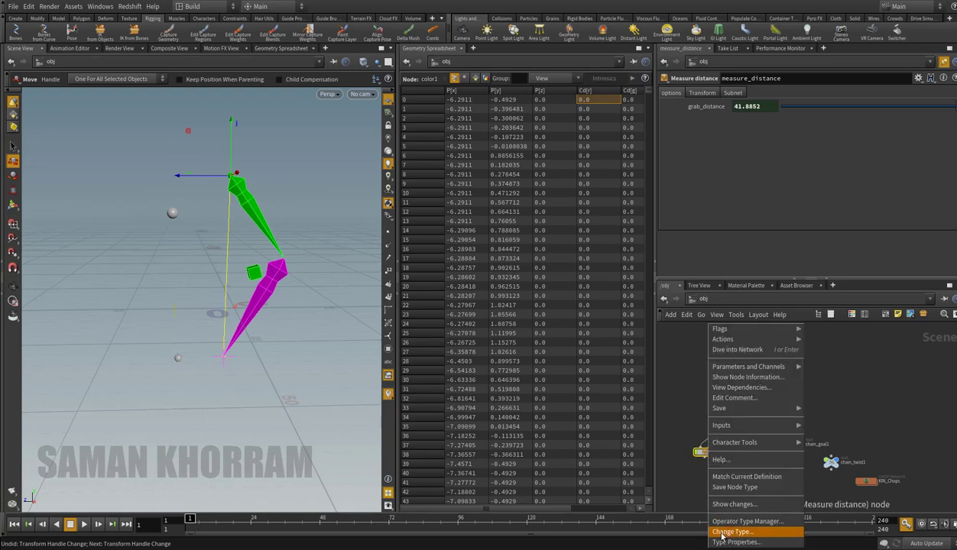
pyautogui.click(722, 541)
pyautogui.moveTo(713, 120); pyautogui.dragTo(390, 195)
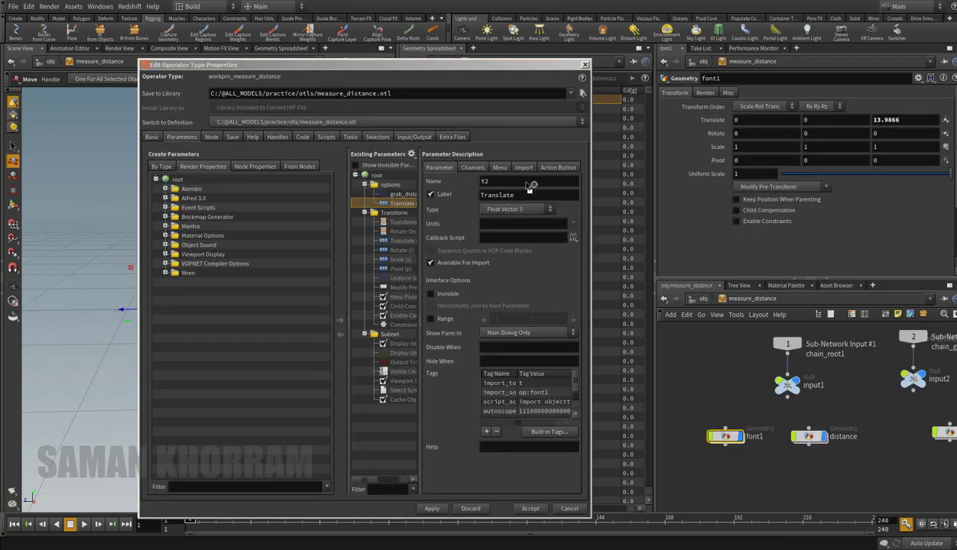
pyautogui.moveTo(712, 133); pyautogui.dragTo(392, 214)
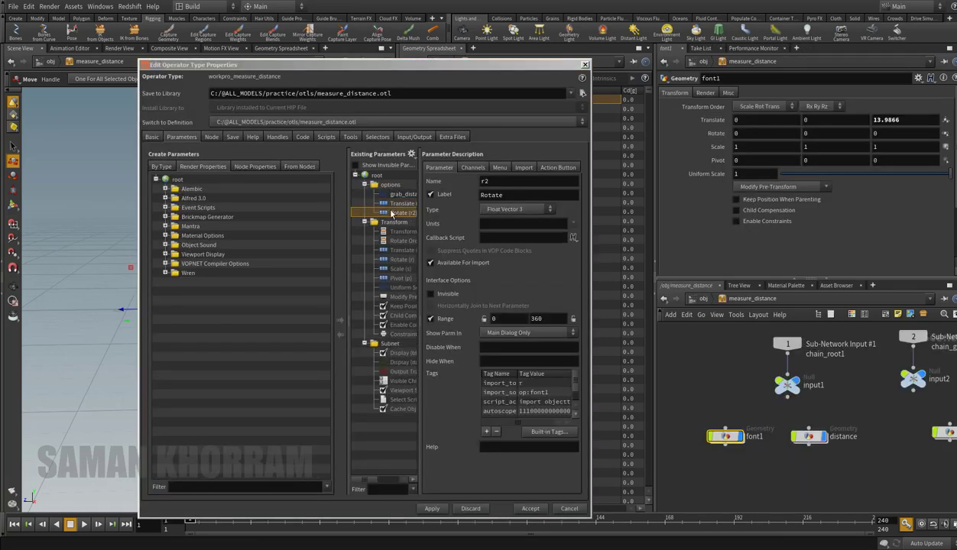
# - Add a folder named 'text' under options, move Translate and Rotate into it, and accept
pyautogui.click(171, 167)
pyautogui.moveTo(180, 310); pyautogui.dragTo(389, 201)
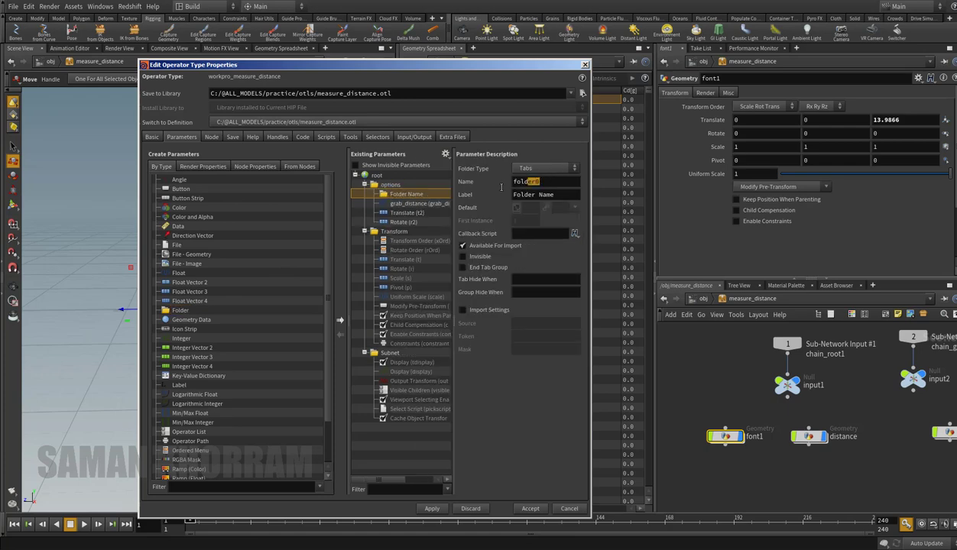
pyautogui.write('xt')
pyautogui.press('Tab')
pyautogui.write('tex')
pyautogui.click(405, 212)
pyautogui.keyDown('shift'); pyautogui.click(405, 222); pyautogui.keyUp('shift')
pyautogui.moveTo(405, 220); pyautogui.dragTo(395, 194)
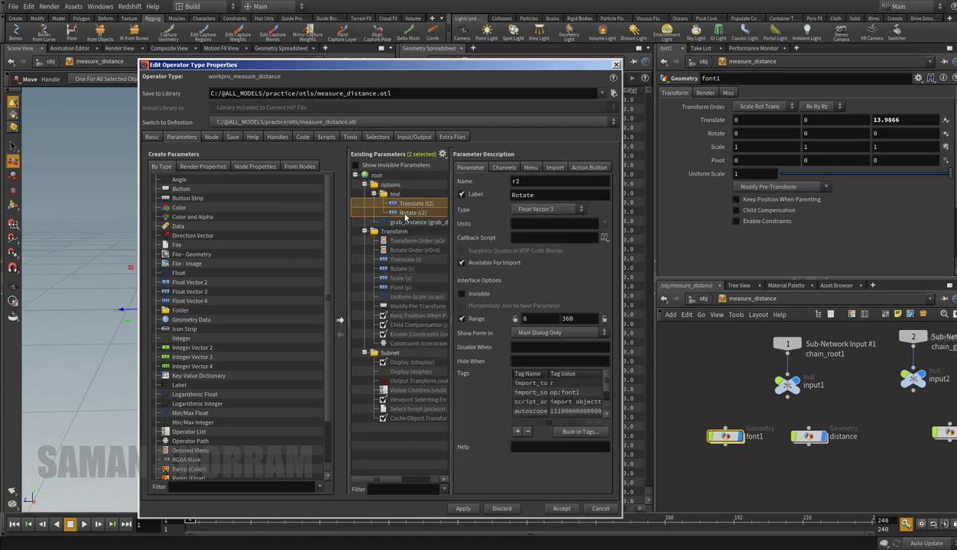
pyautogui.click(561, 508)
pyautogui.click(651, 534)
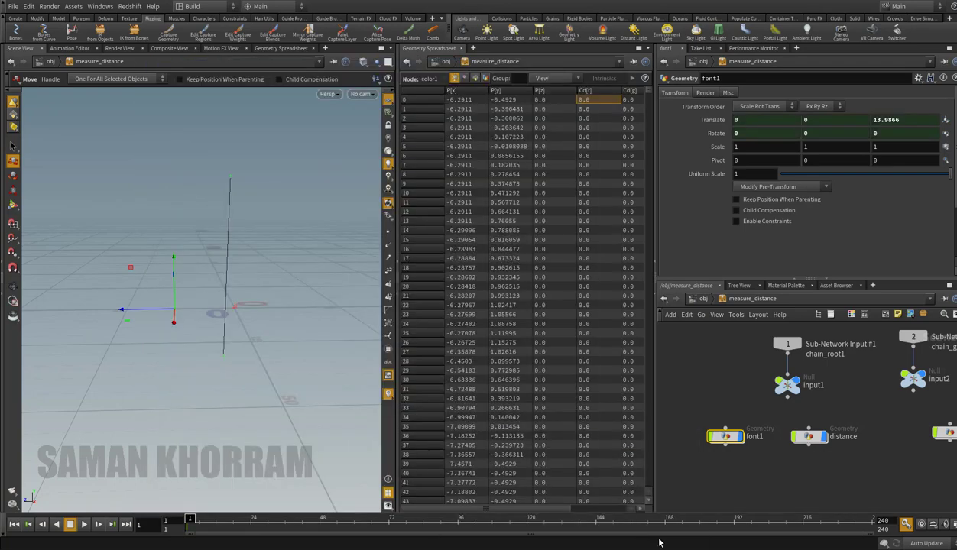
# - Save the measure_distance operator type and turn the distance label about 96 degrees
pyautogui.rightClick(730, 431)
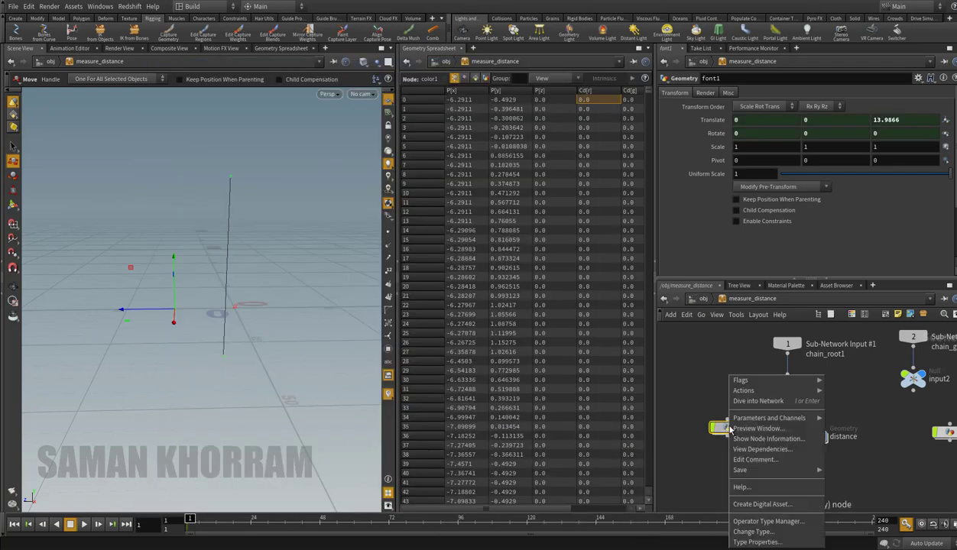
pyautogui.press('u')
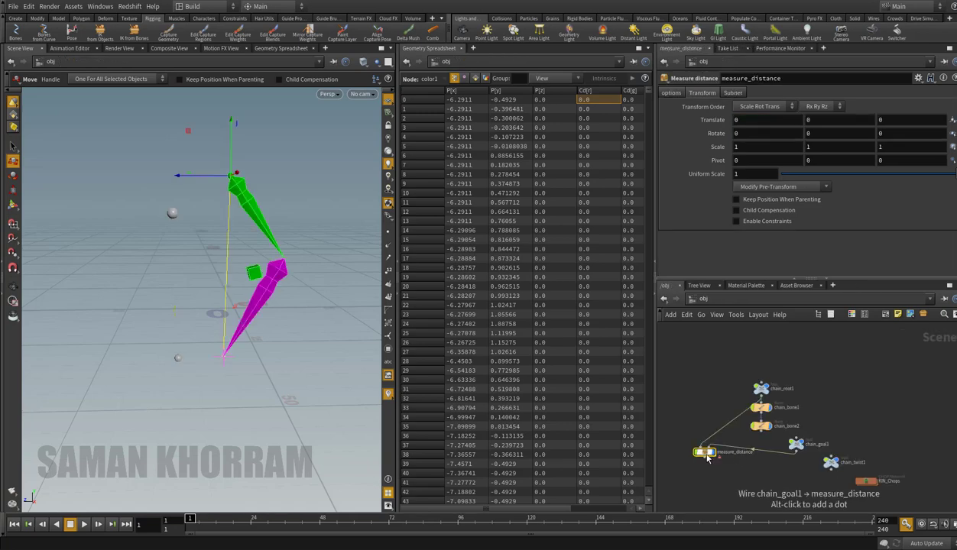
pyautogui.rightClick(702, 451)
pyautogui.click(807, 487)
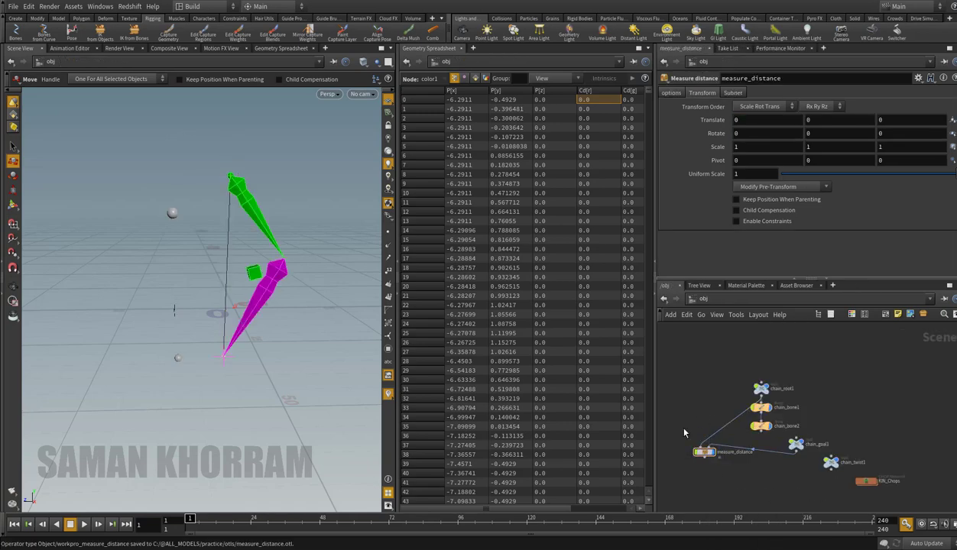
pyautogui.press('r')
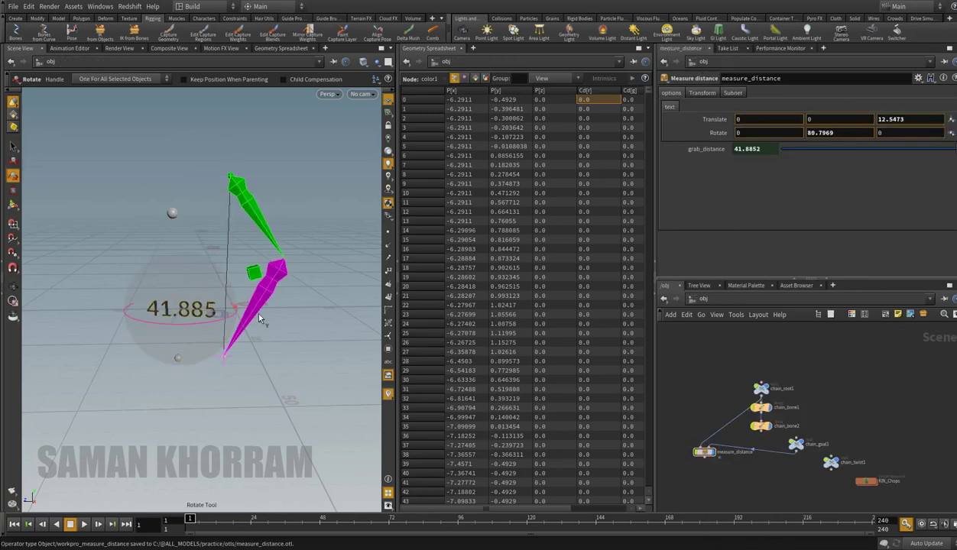
pyautogui.moveTo(259, 318); pyautogui.dragTo(290, 356)
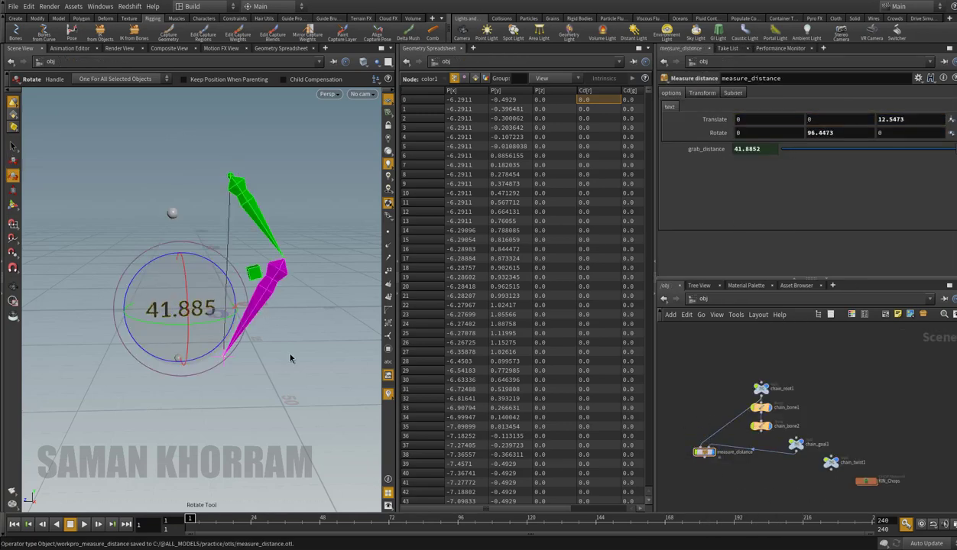
# - Move the IK goal chain_goal1 so the distance readout shows 48.51
pyautogui.click(762, 428)
pyautogui.click(222, 366)
pyautogui.press('t')
pyautogui.moveTo(220, 337)
pyautogui.mouseDown()
pyautogui.moveTo(224, 383)
pyautogui.moveTo(222, 369)
pyautogui.mouseUp()
pyautogui.scroll(1, 723, 376)
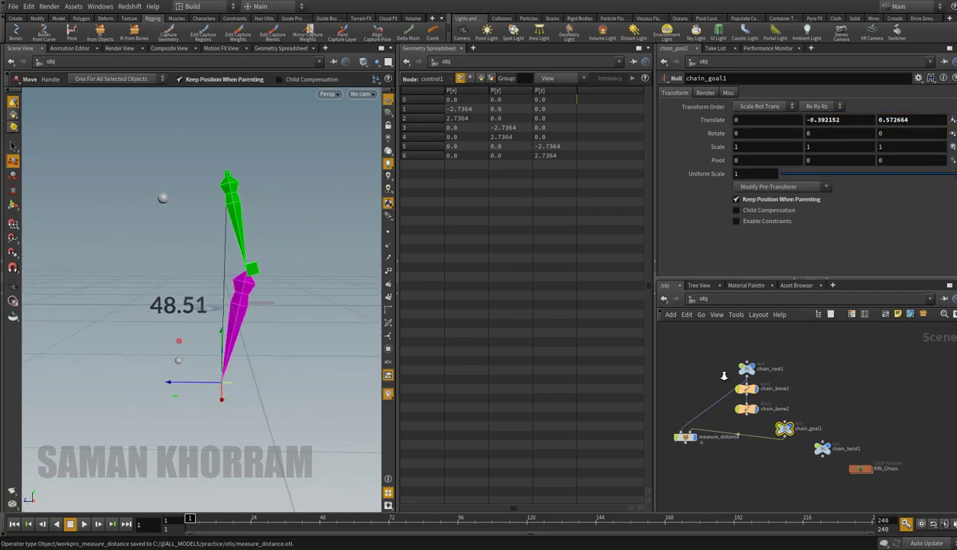